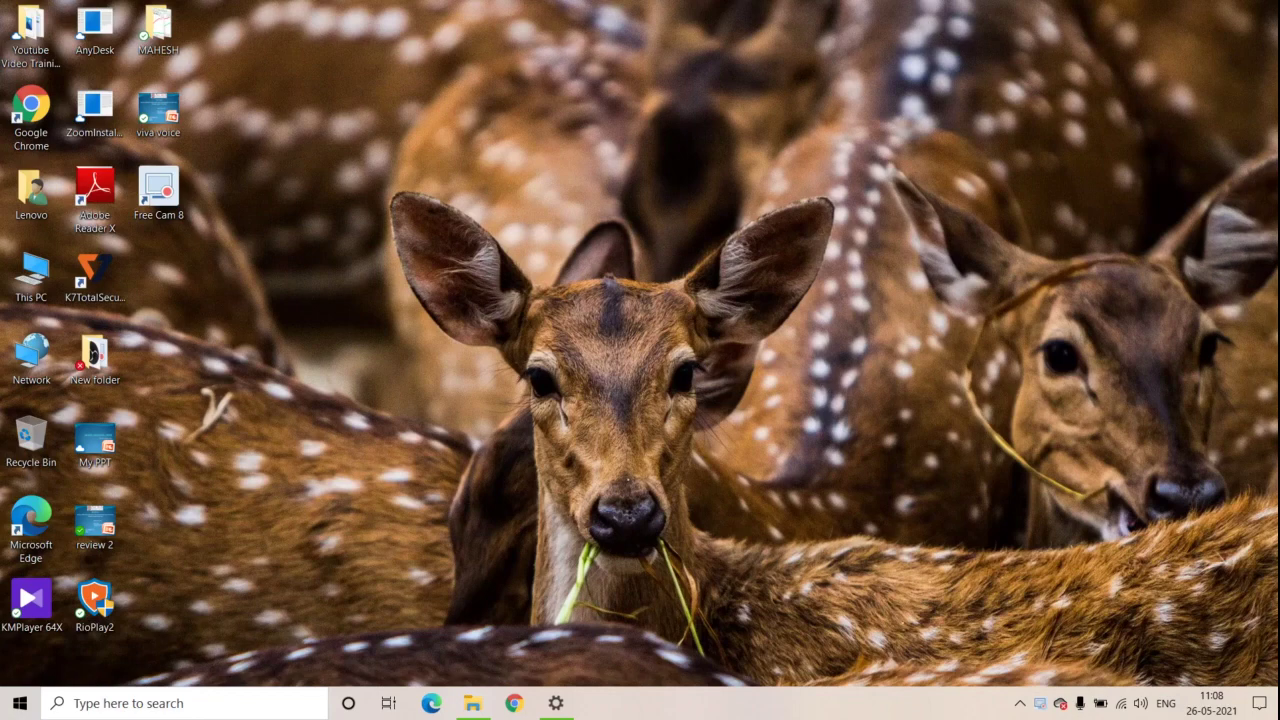
Find and launch Microsoft Office Excel 2007, and maximize its window
left_click(184, 703)
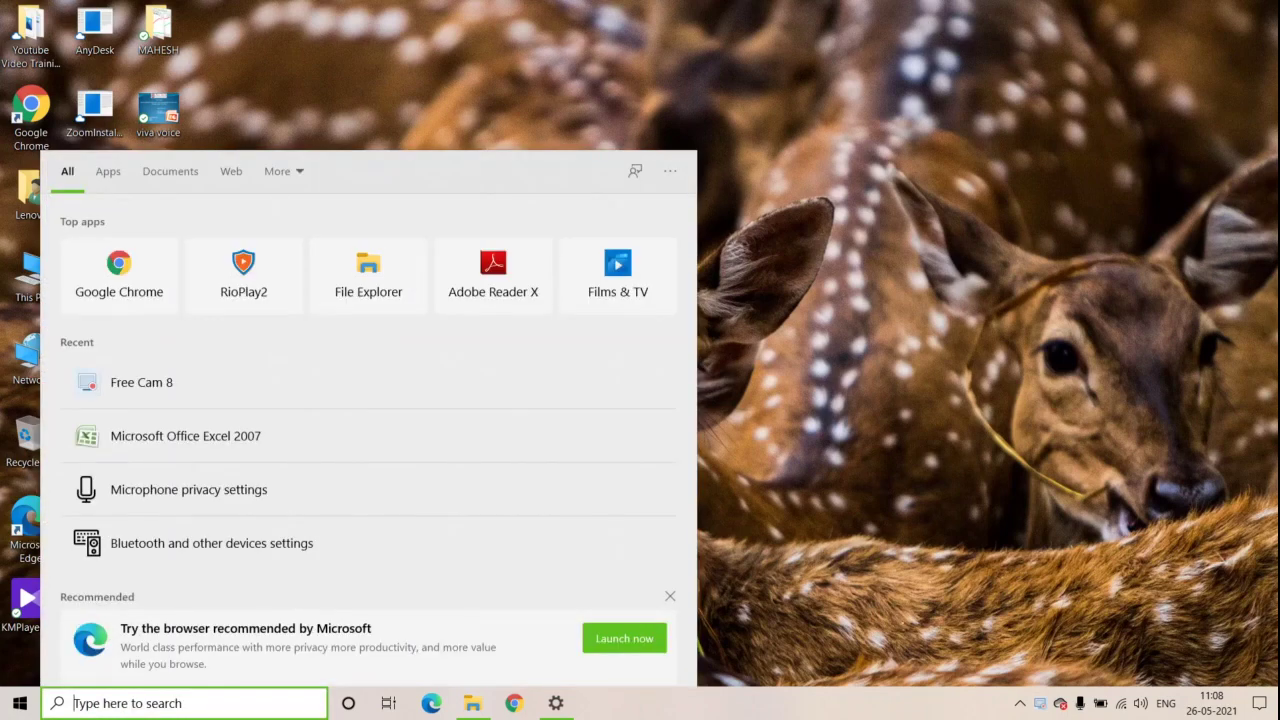
type("excel")
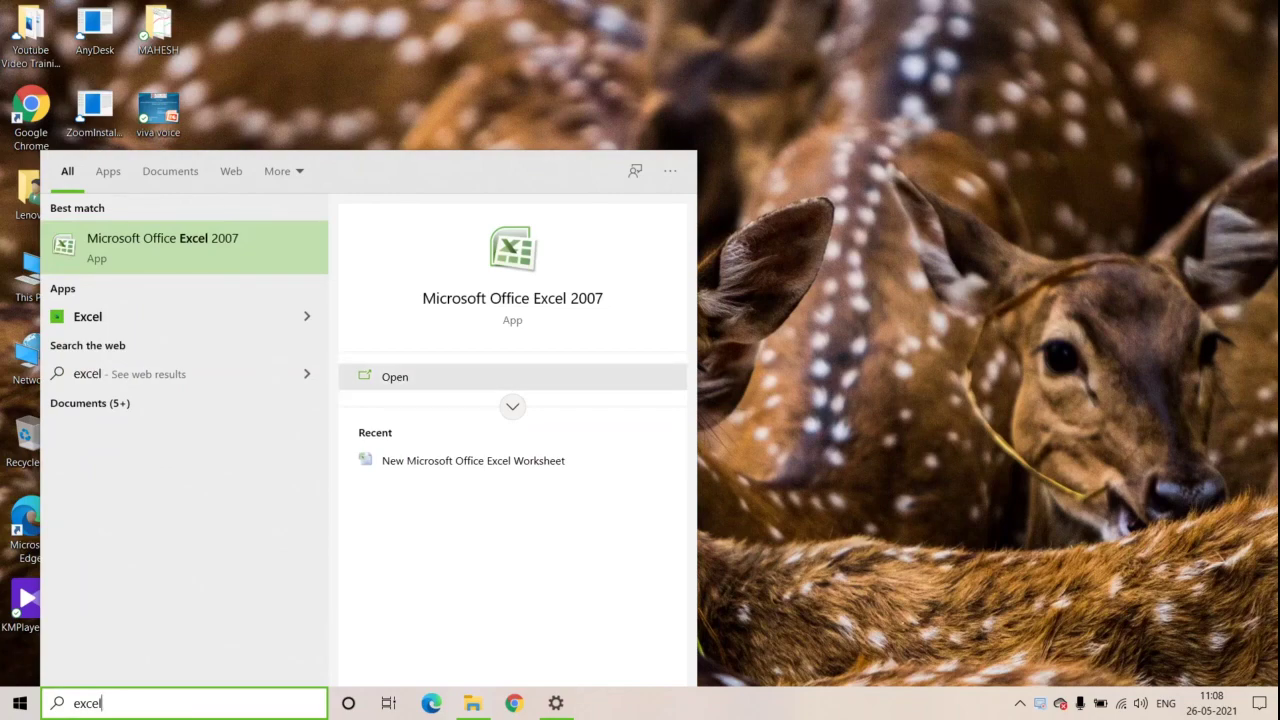
key("Return")
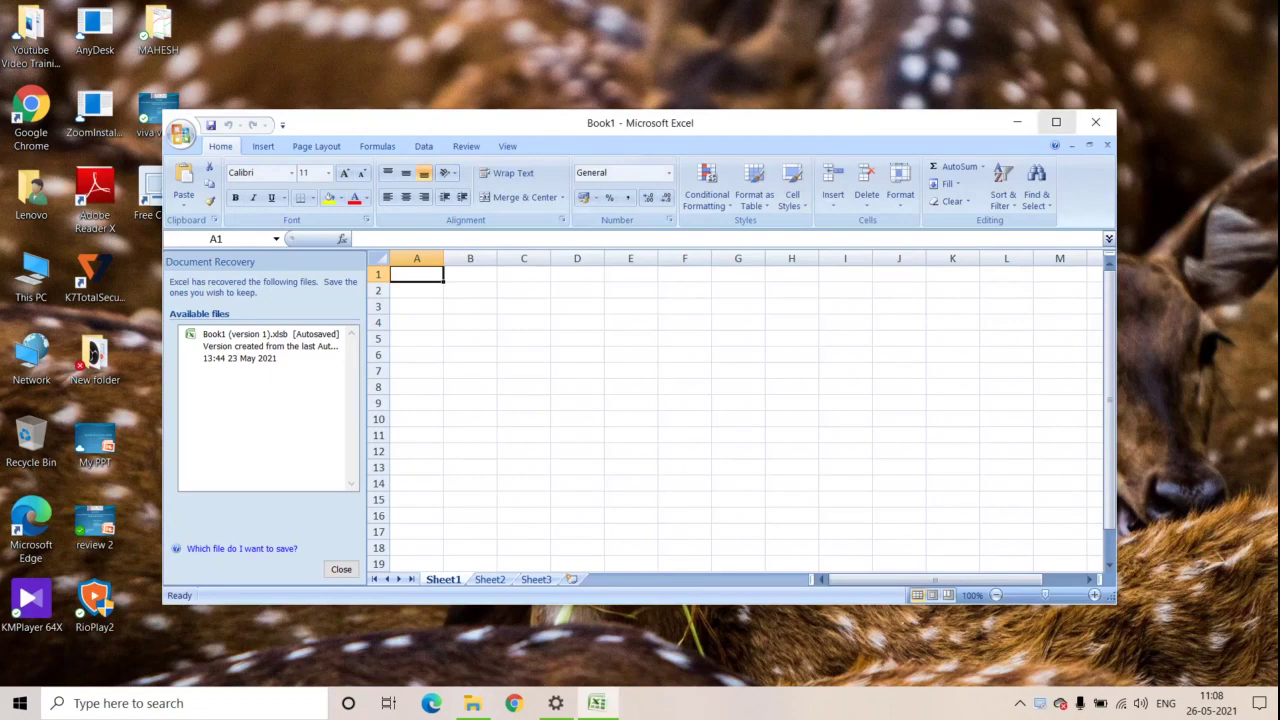
left_click(1056, 122)
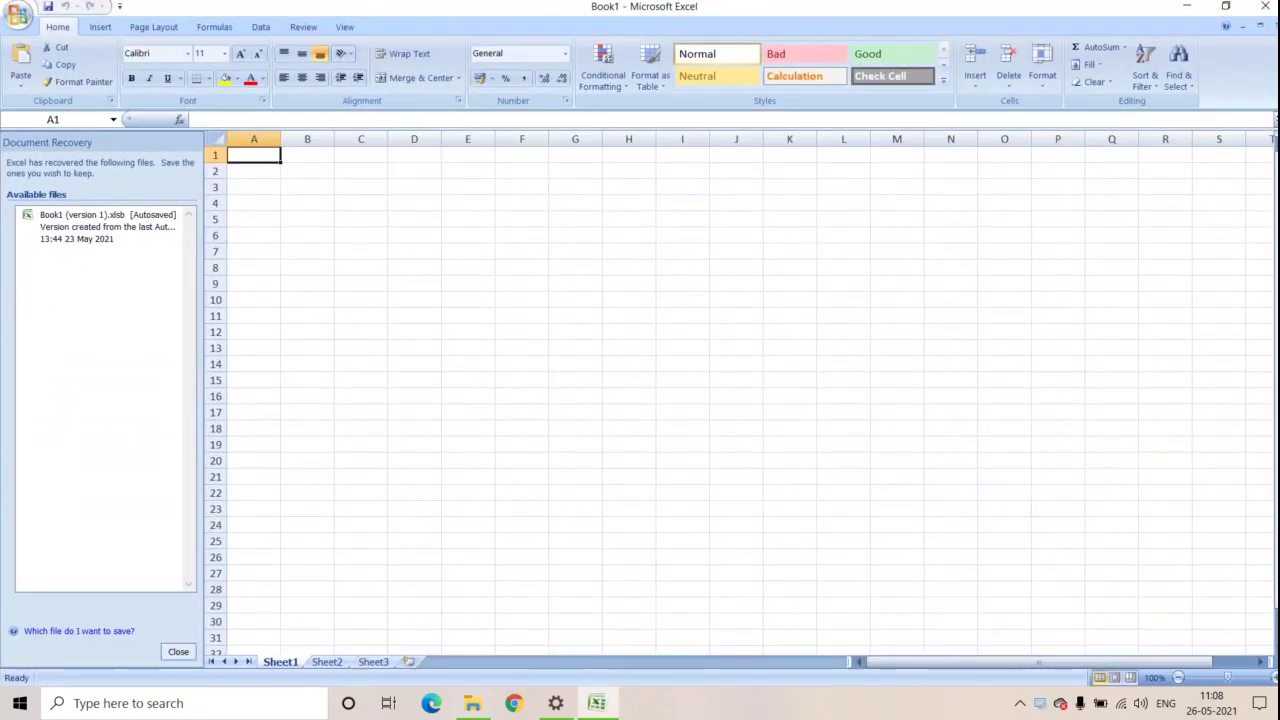
Dismiss the Document Recovery pane to return to the blank Sheet1
left_click(178, 651)
left_click(224, 204)
key("Return")
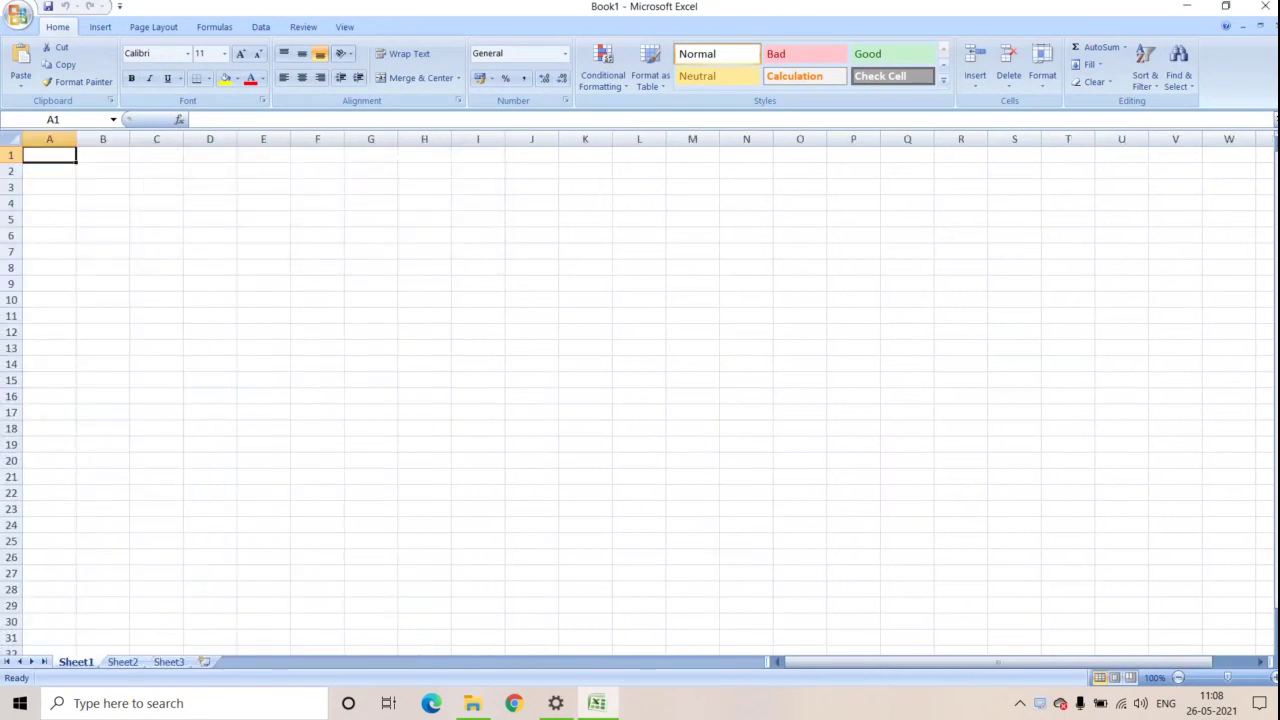
Enter the header "First Name" in A1 and two sample first names in A2 and A3
type("Fir")
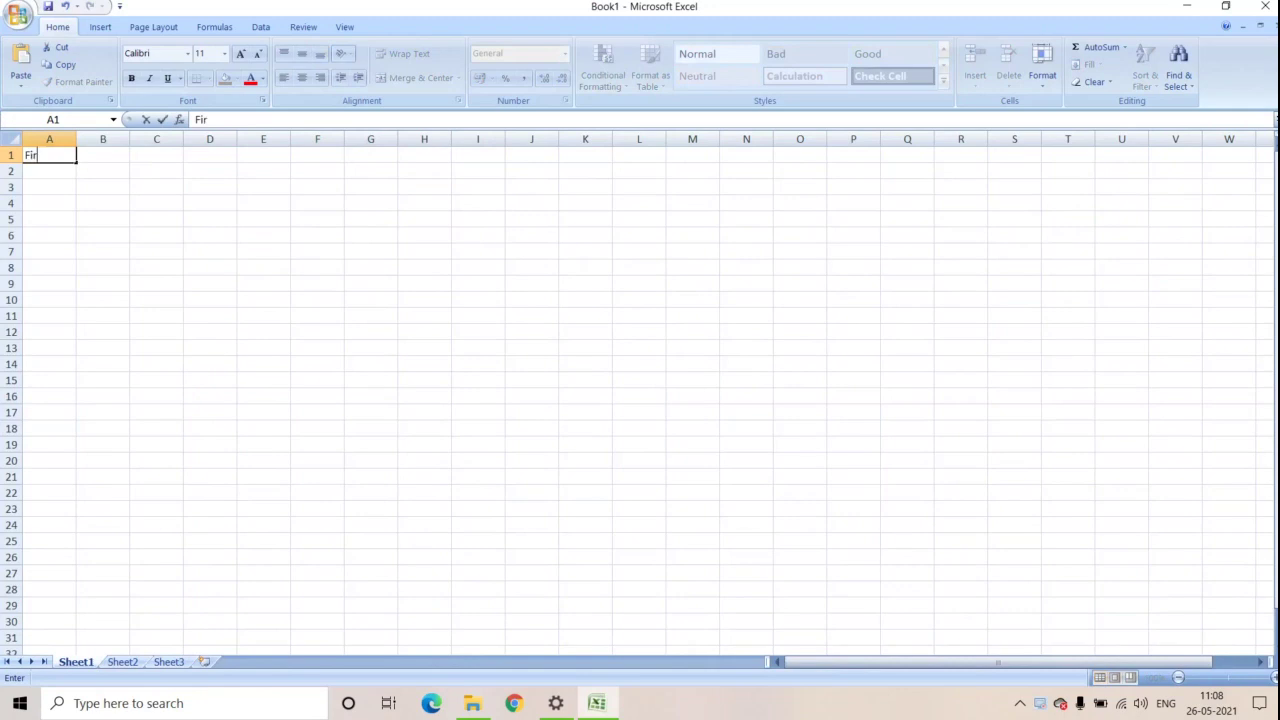
type("st Name")
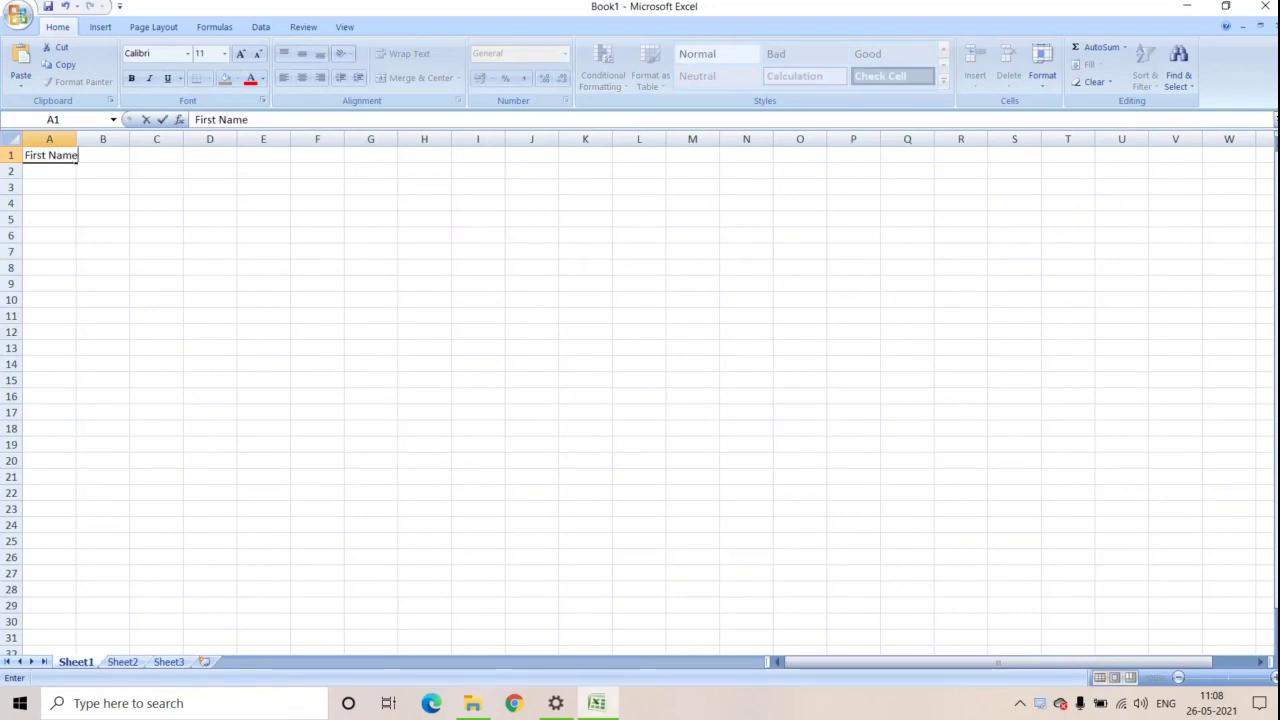
key("Return")
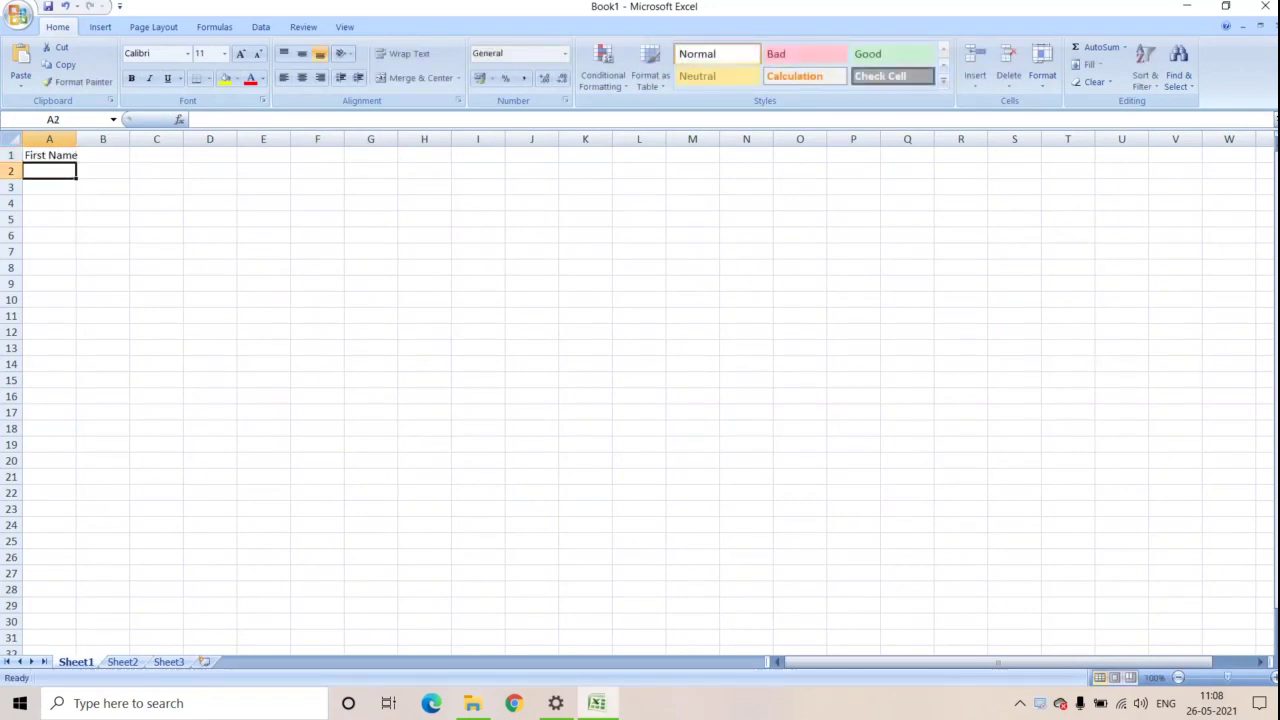
type("Akhira")
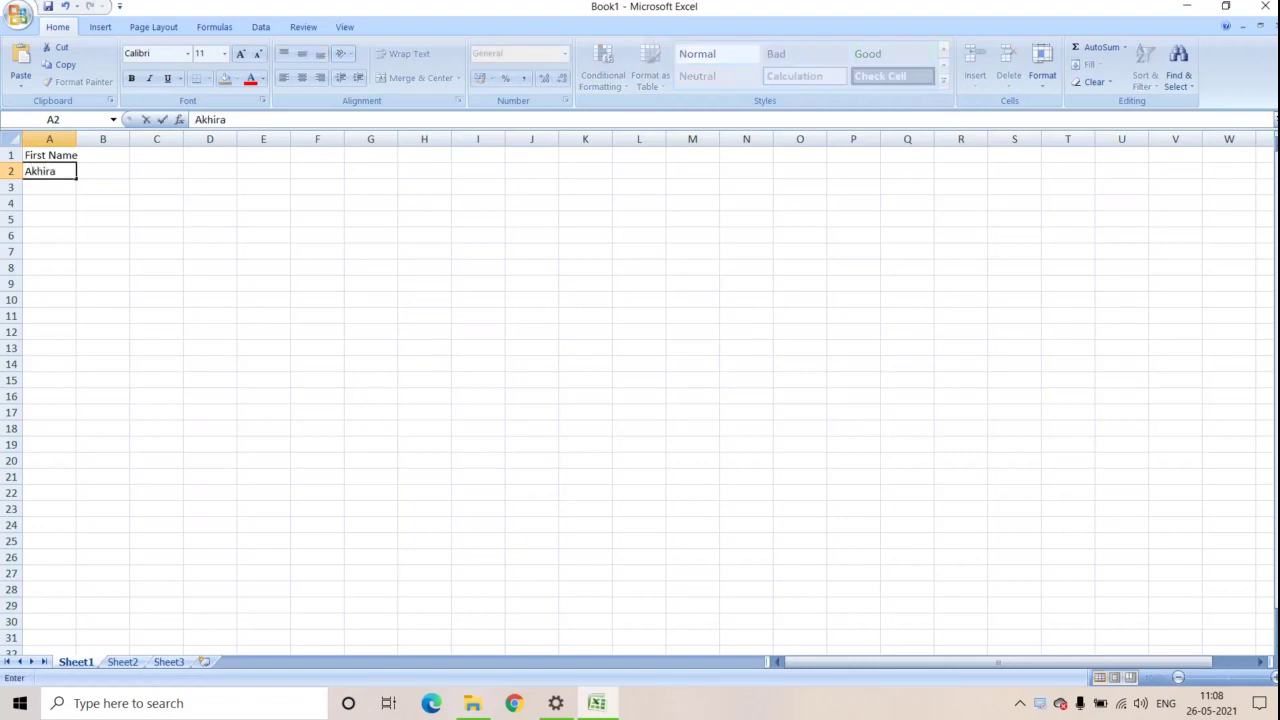
key("Return")
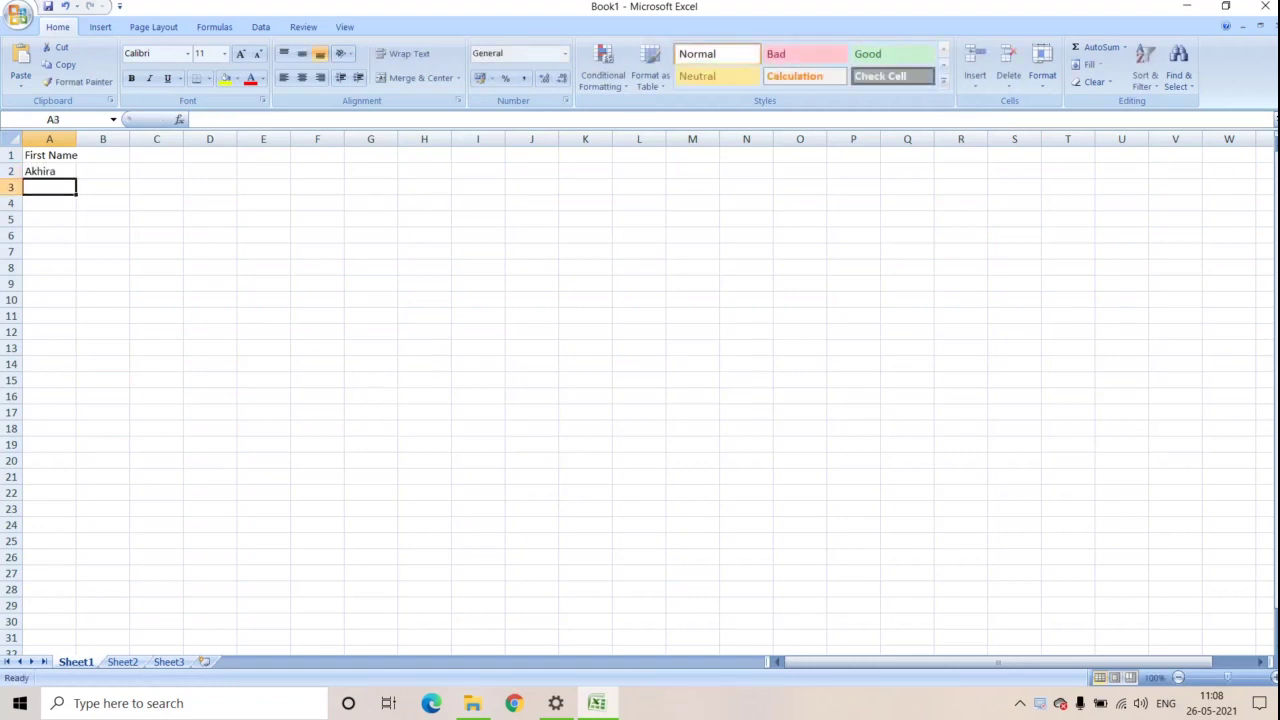
type("Divya")
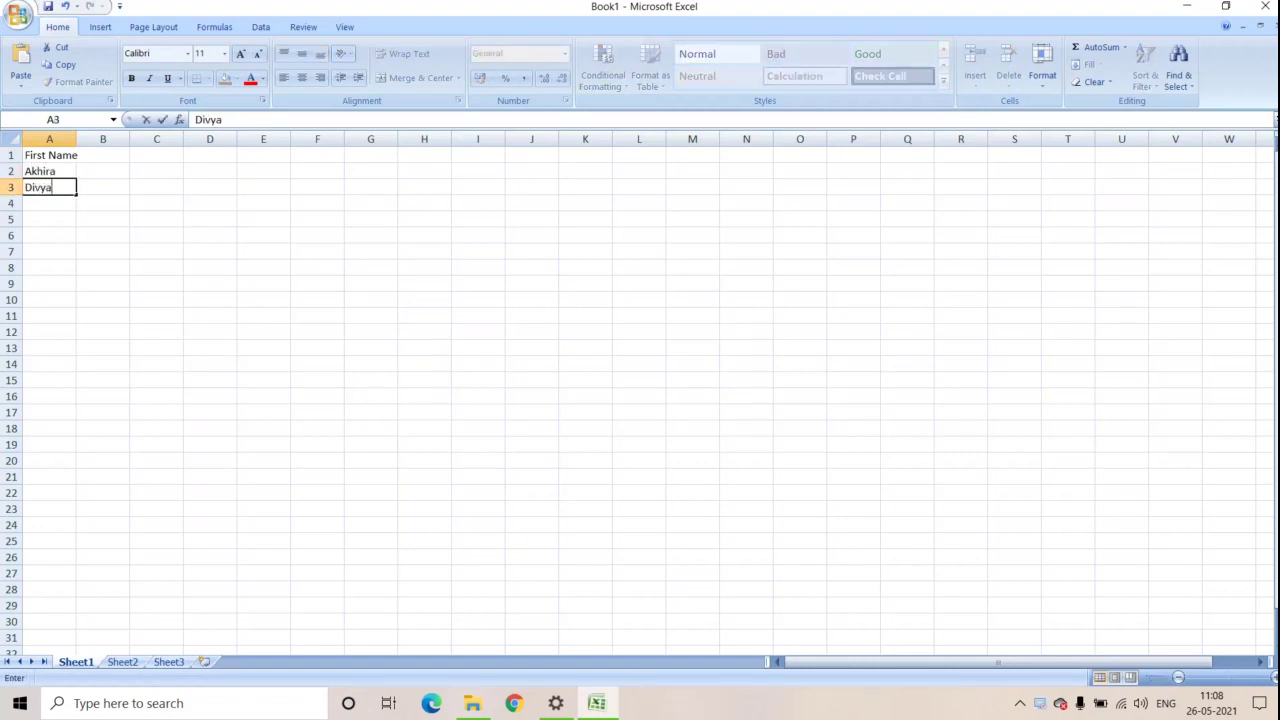
key("Return")
Enter a third sample first name in A4, with its initial letter capitalized
type("sasi")
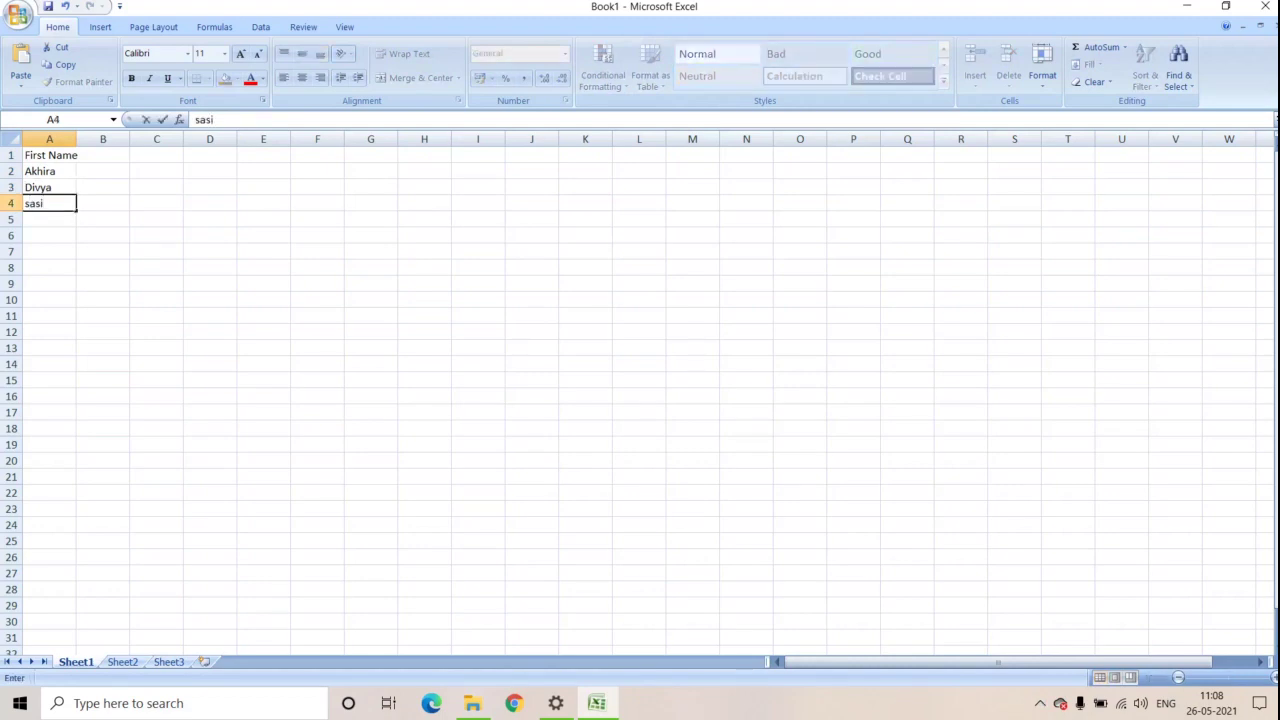
left_click(30, 203)
key("BackSpace")
type("S")
key("Return")
Complete the First Name column with three more sample first names in A5 through A7
type("Mounika")
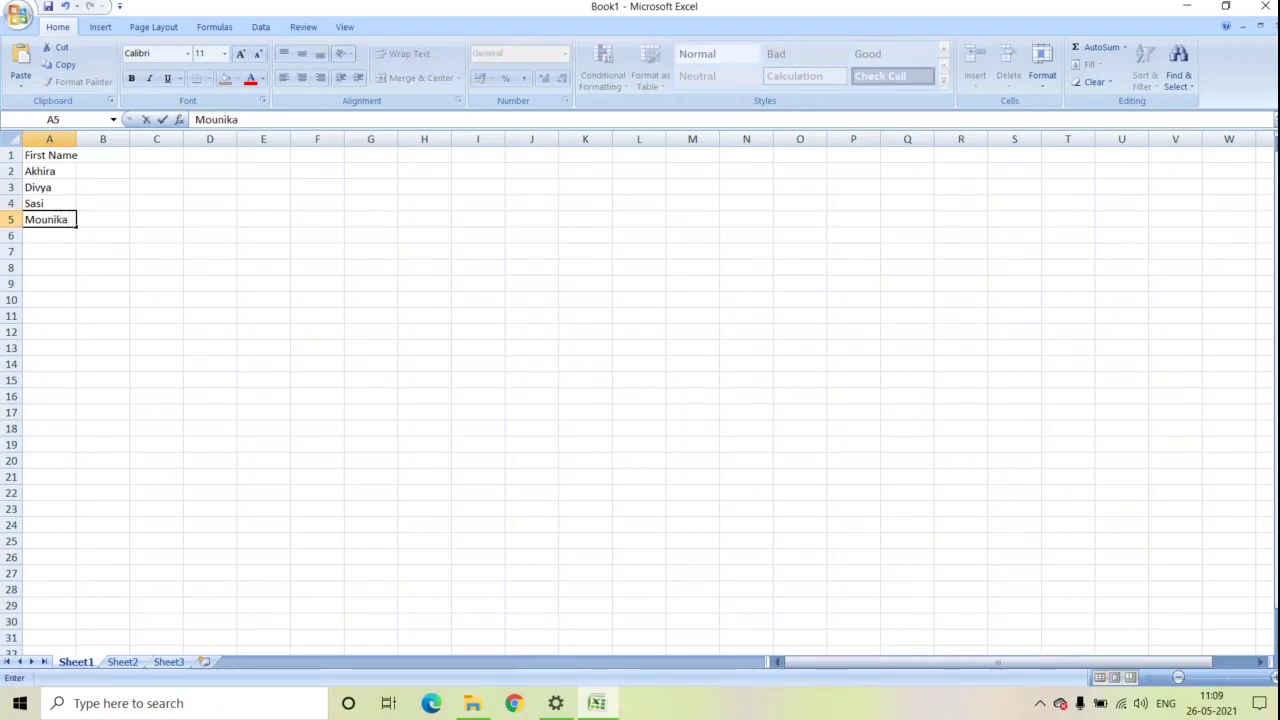
key("Return")
type("Naveen")
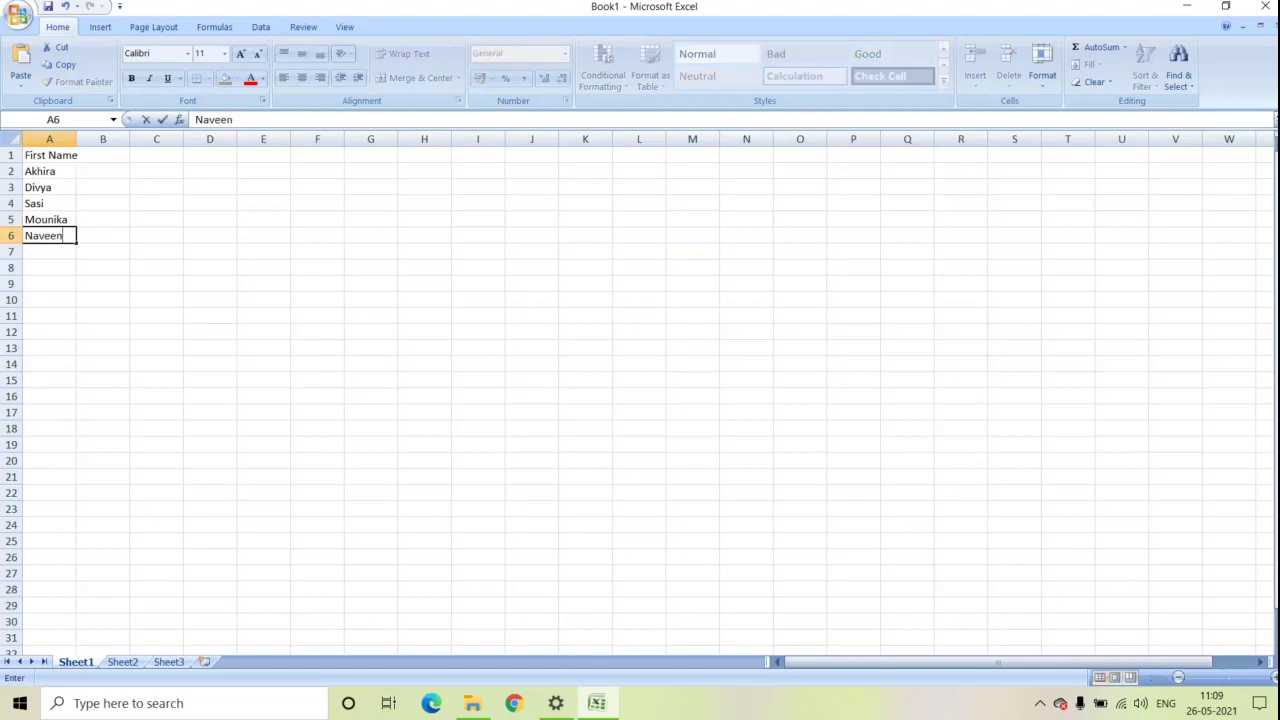
key("Return")
type("Vinod")
left_click(102, 315)
Autofit the width of column A and enter the header "Last Name" in B1
left_click(102, 155)
double_click(76, 139)
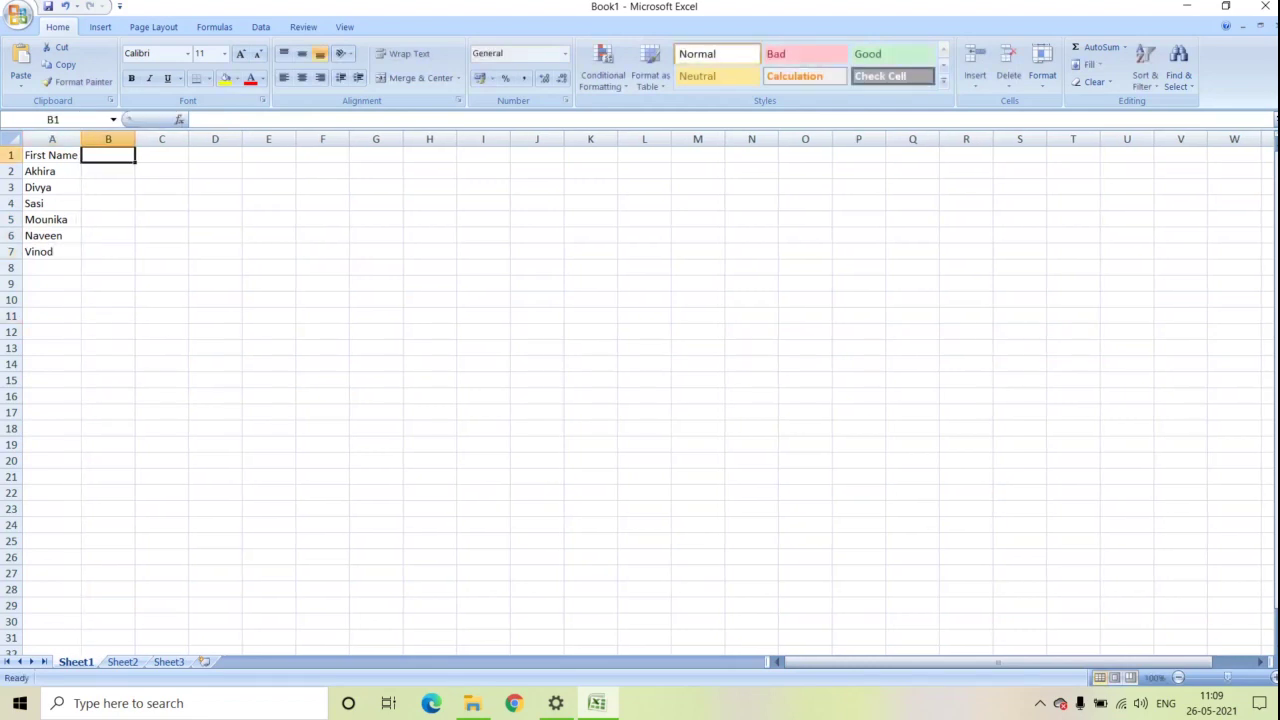
type("Last N")
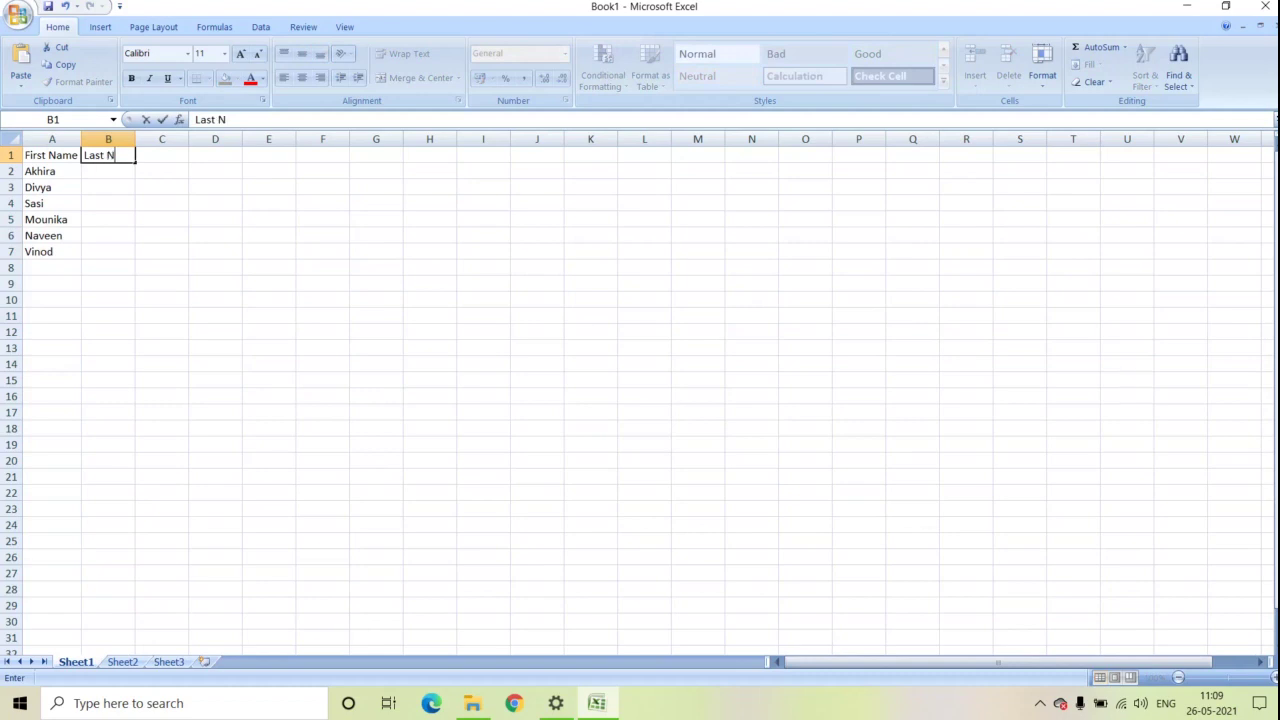
type("ame")
key("Return")
Enter "B" in B2, fill it down through B7, and autofit the width of column B
type("B")
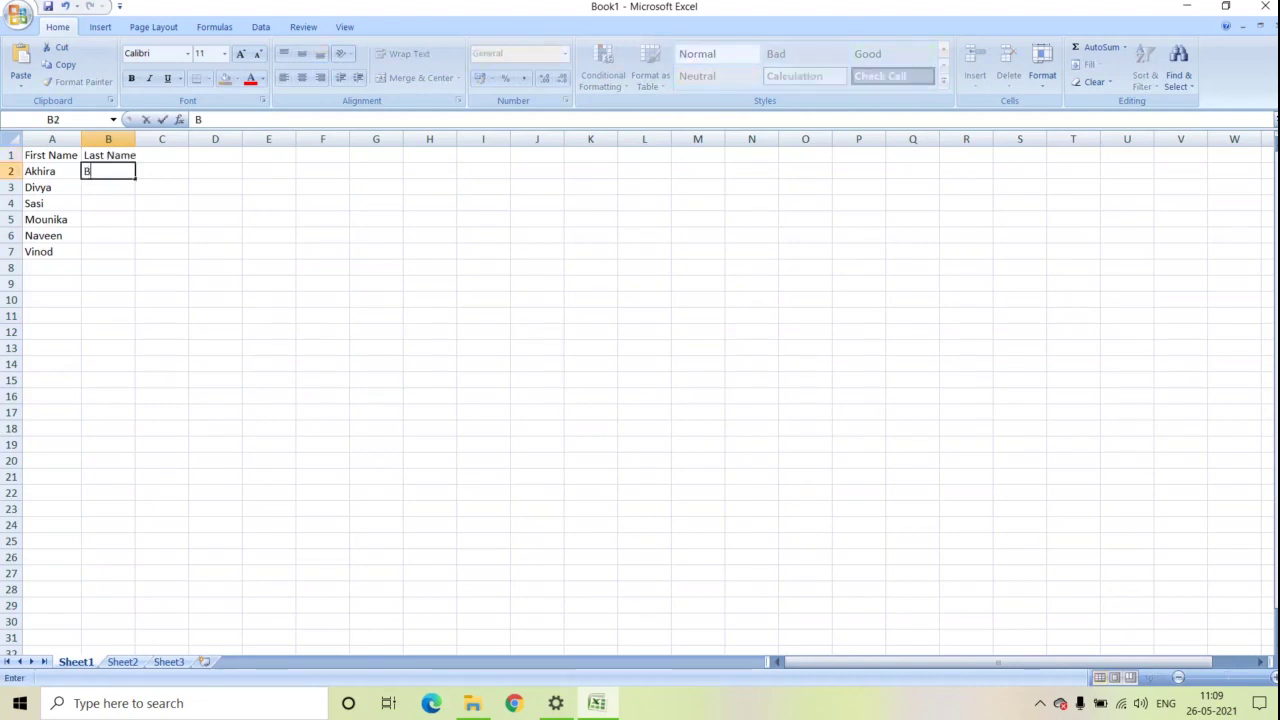
key("Return")
left_click(108, 171)
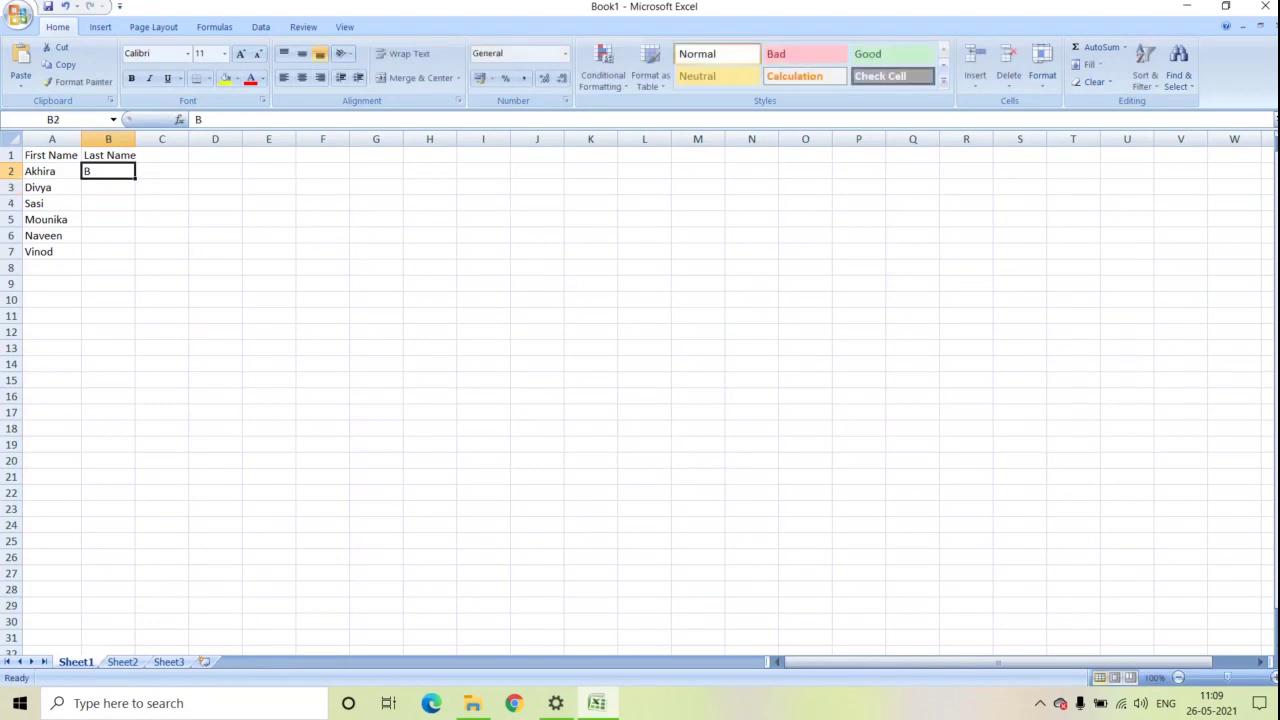
left_click_drag(135, 179, 143, 268)
left_click(161, 155)
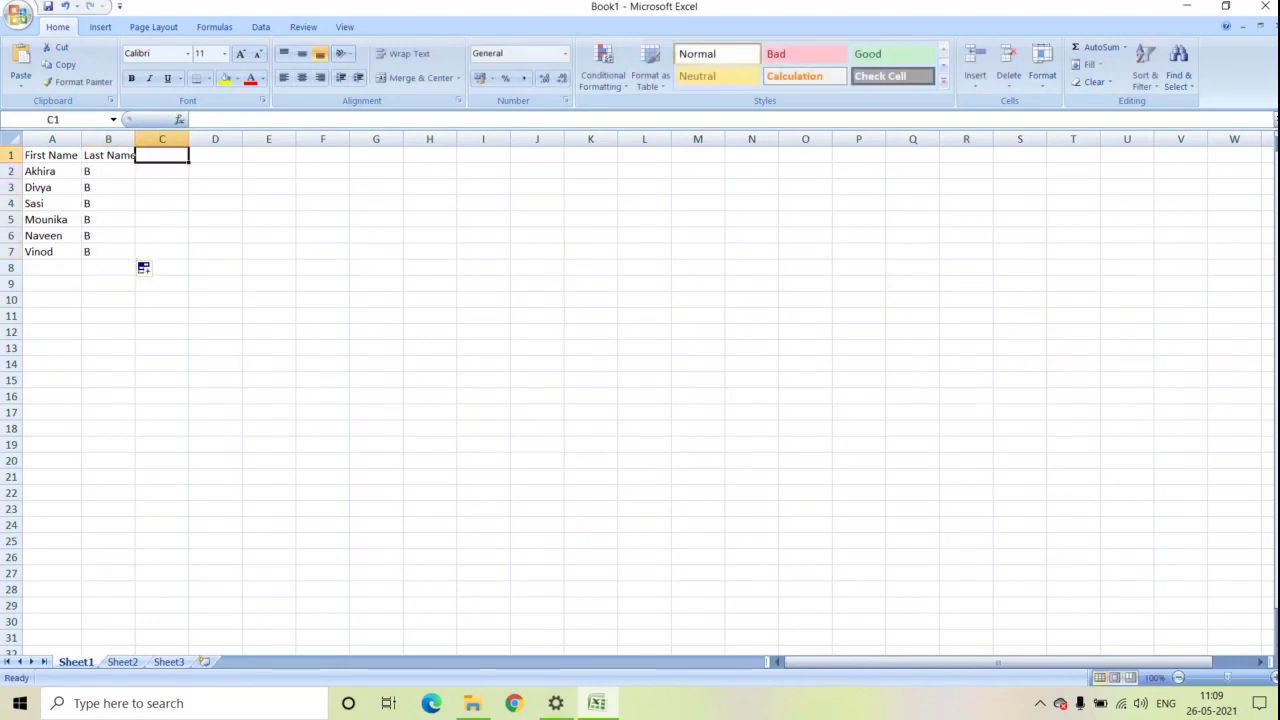
double_click(135, 139)
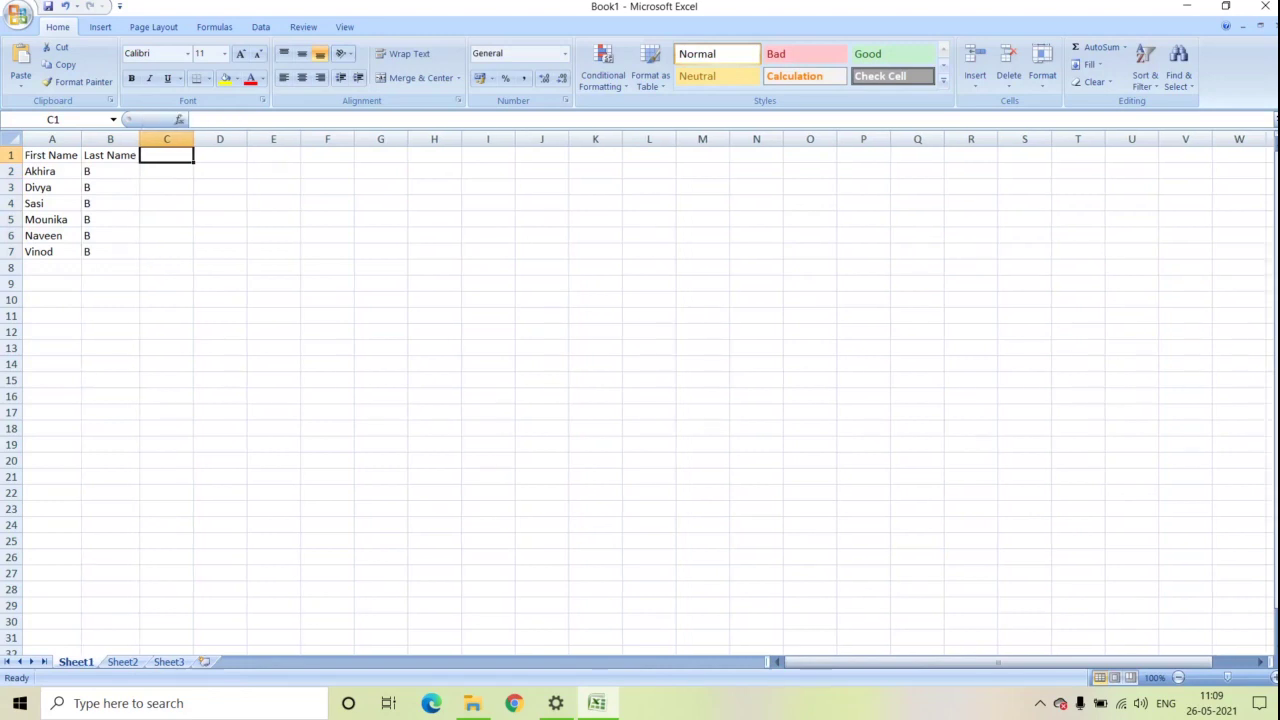
left_click_drag(51, 171, 110, 171)
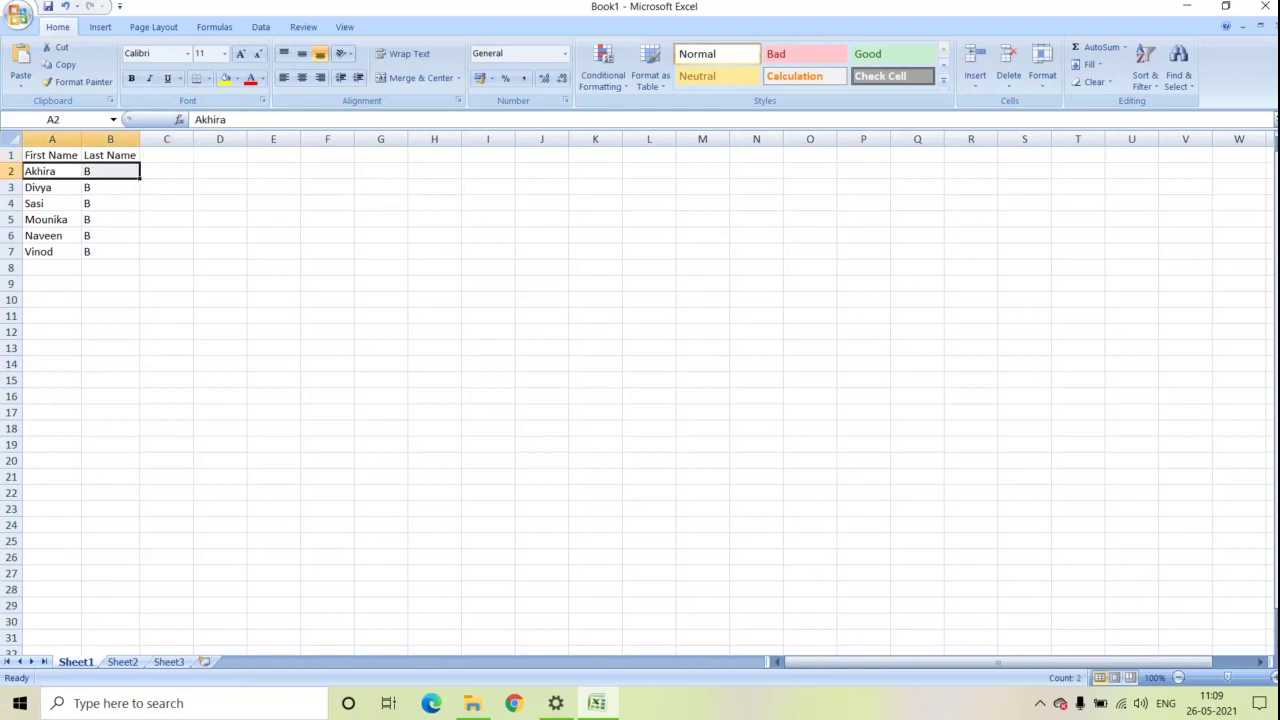
key("shift+Left")
key("shift+Right")
Enter the header "Full Name" in C1
left_click(166, 155)
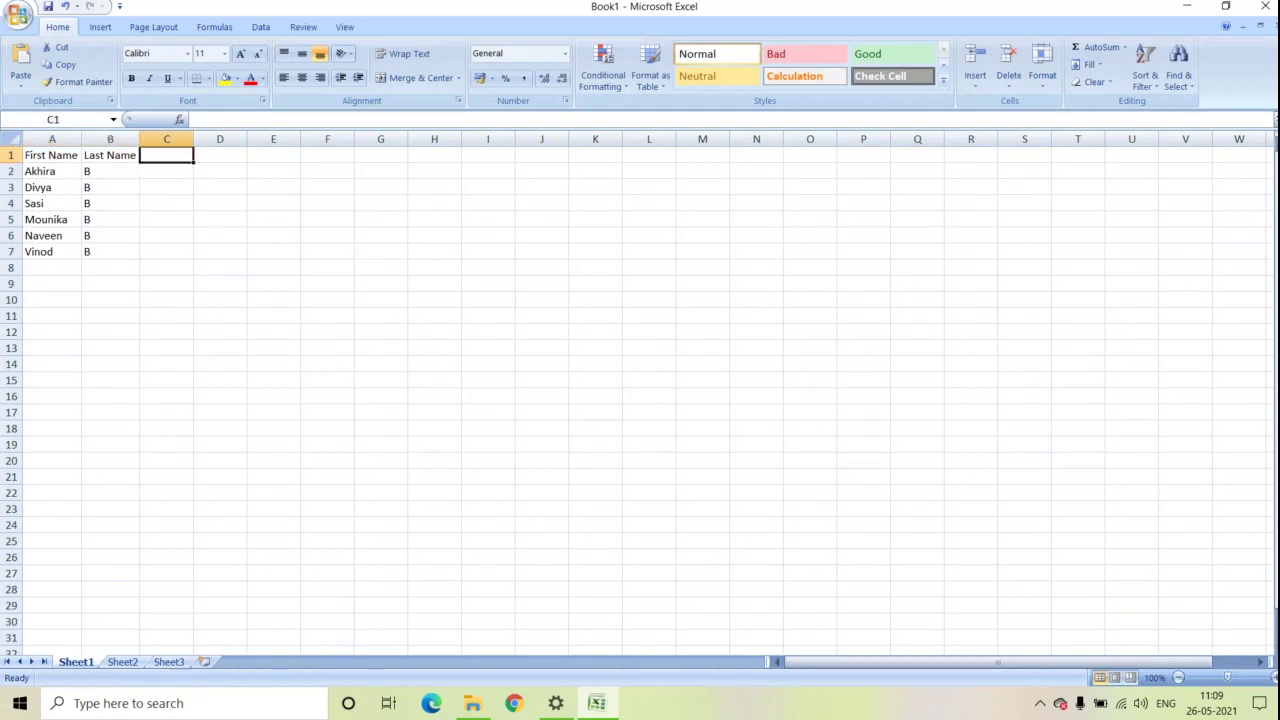
type("Full")
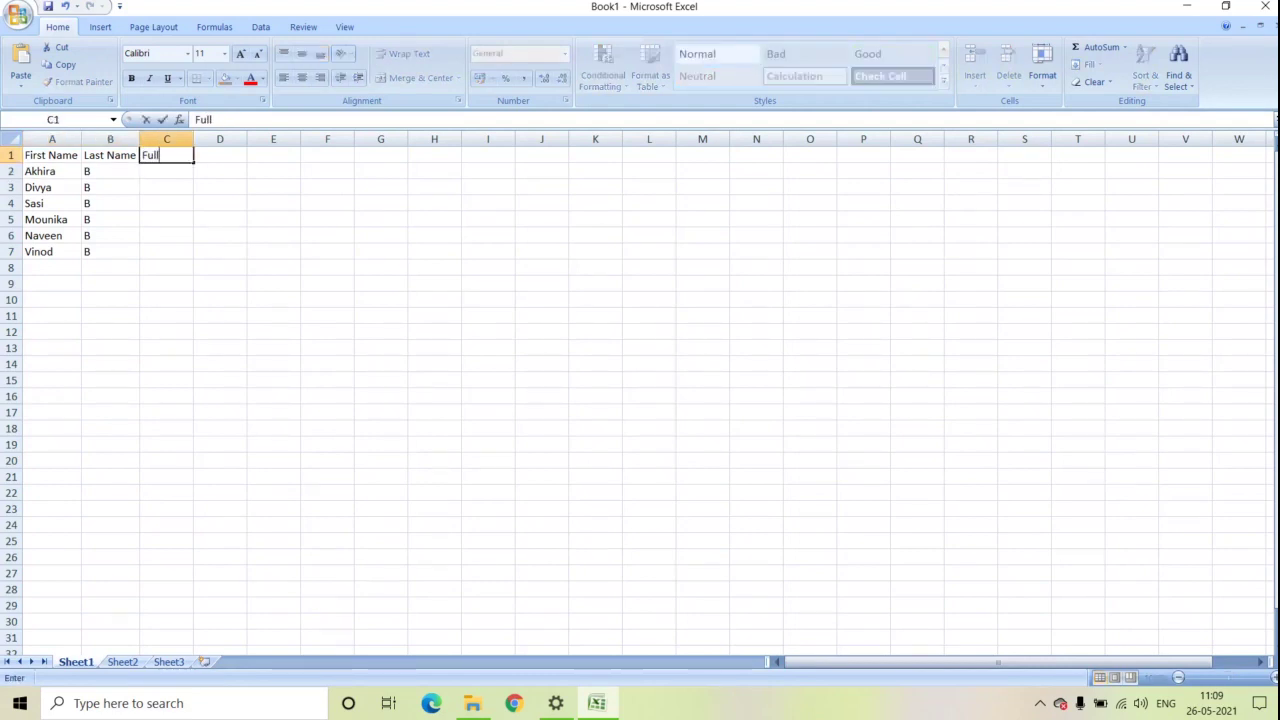
type(" Name")
key("Return")
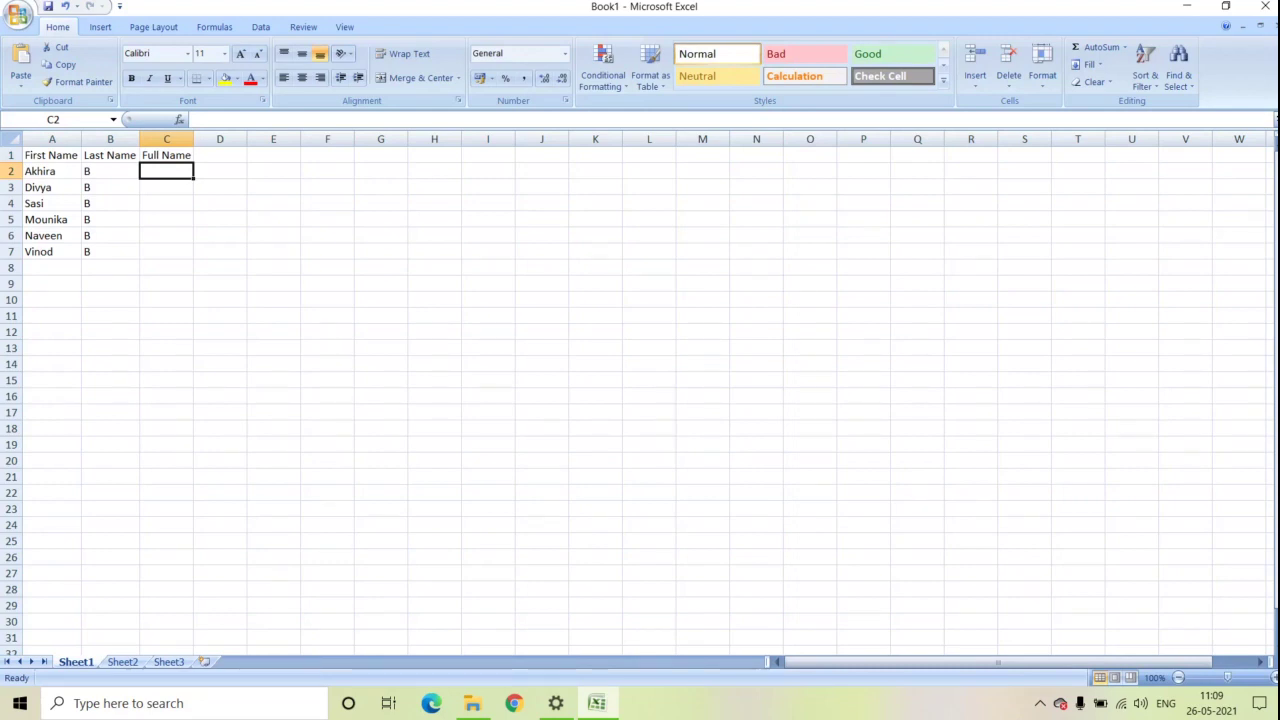
Enter the formula =CONCATENATE(A2,B2) in C2 to join the first and last names
key("F2")
type("=Co")
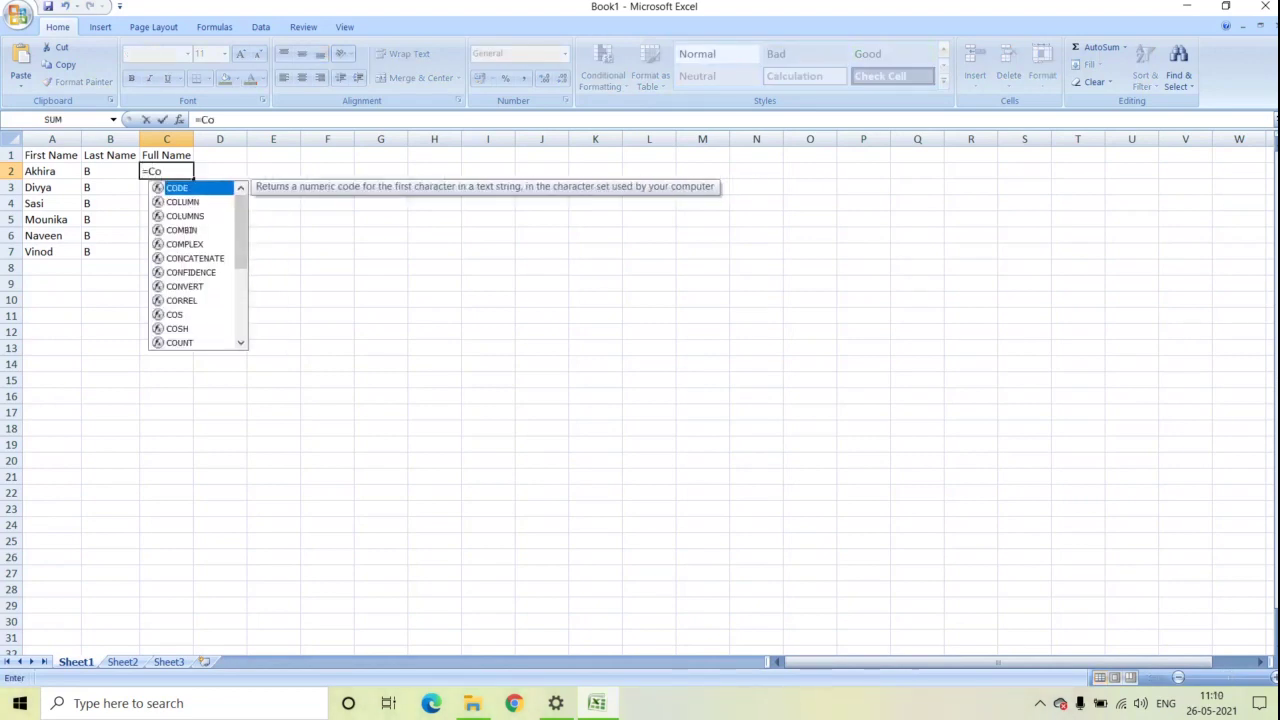
type("nc")
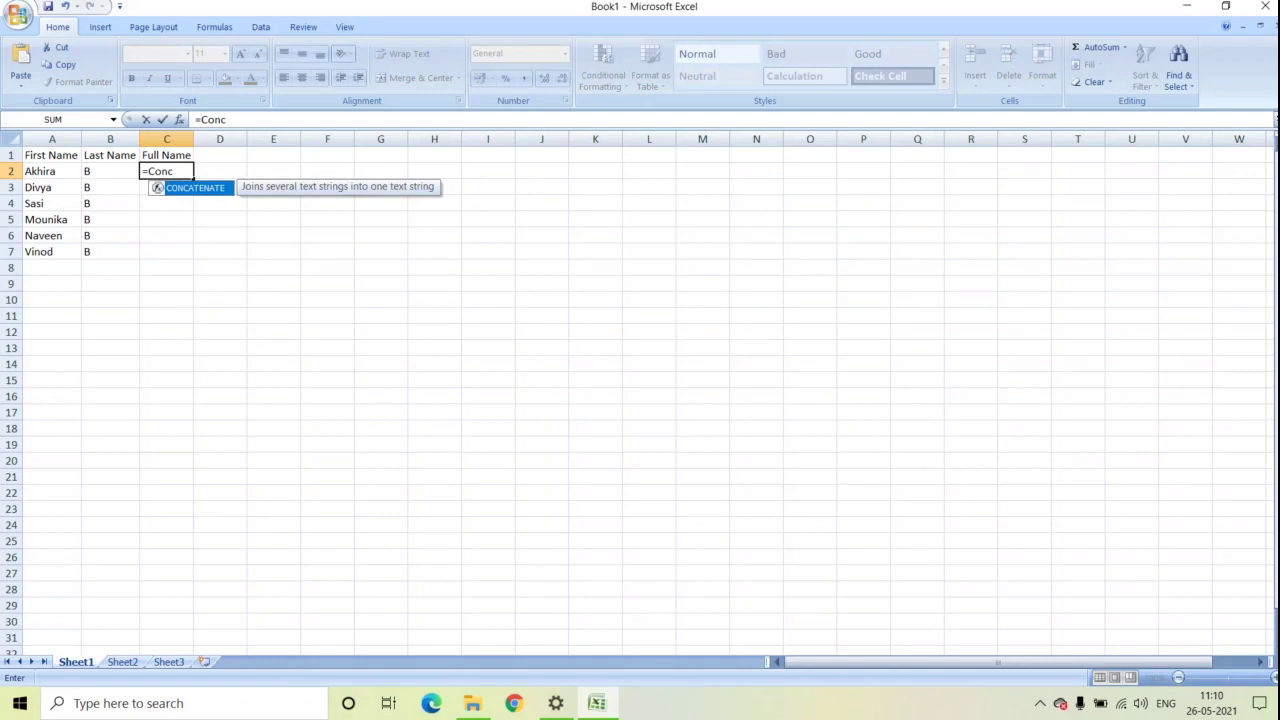
key("Tab")
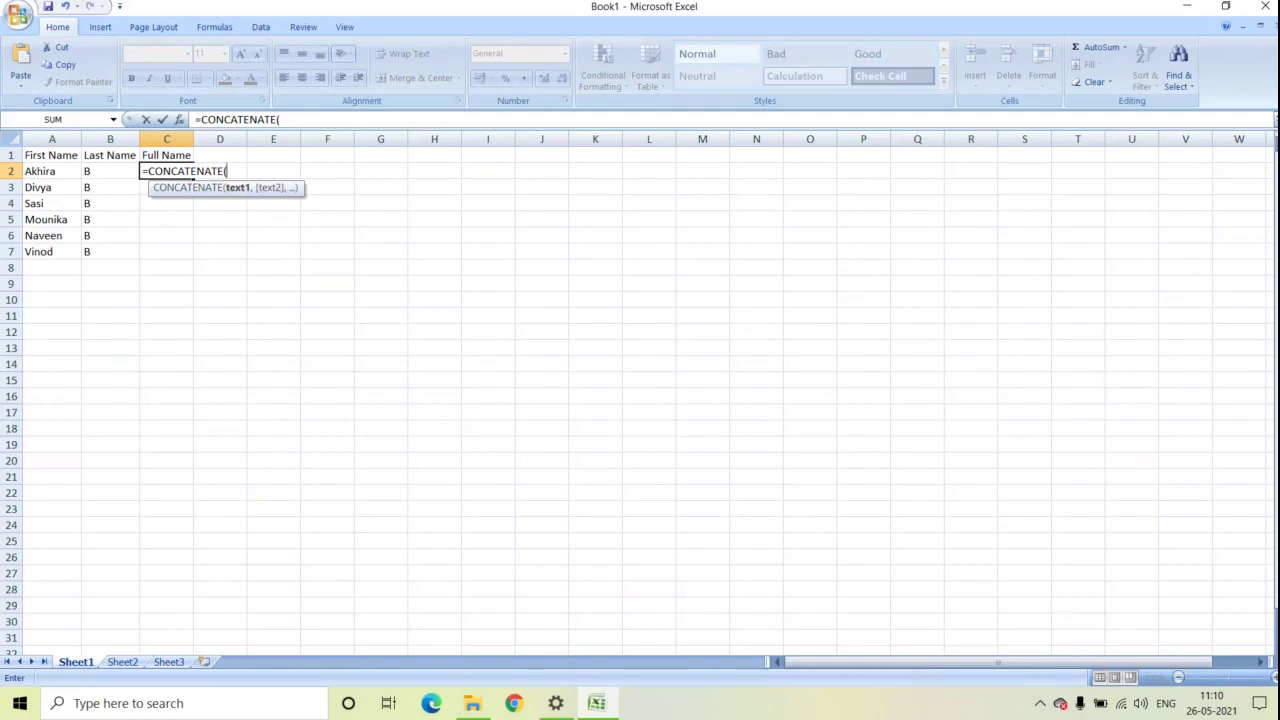
left_click(51, 171)
type(",")
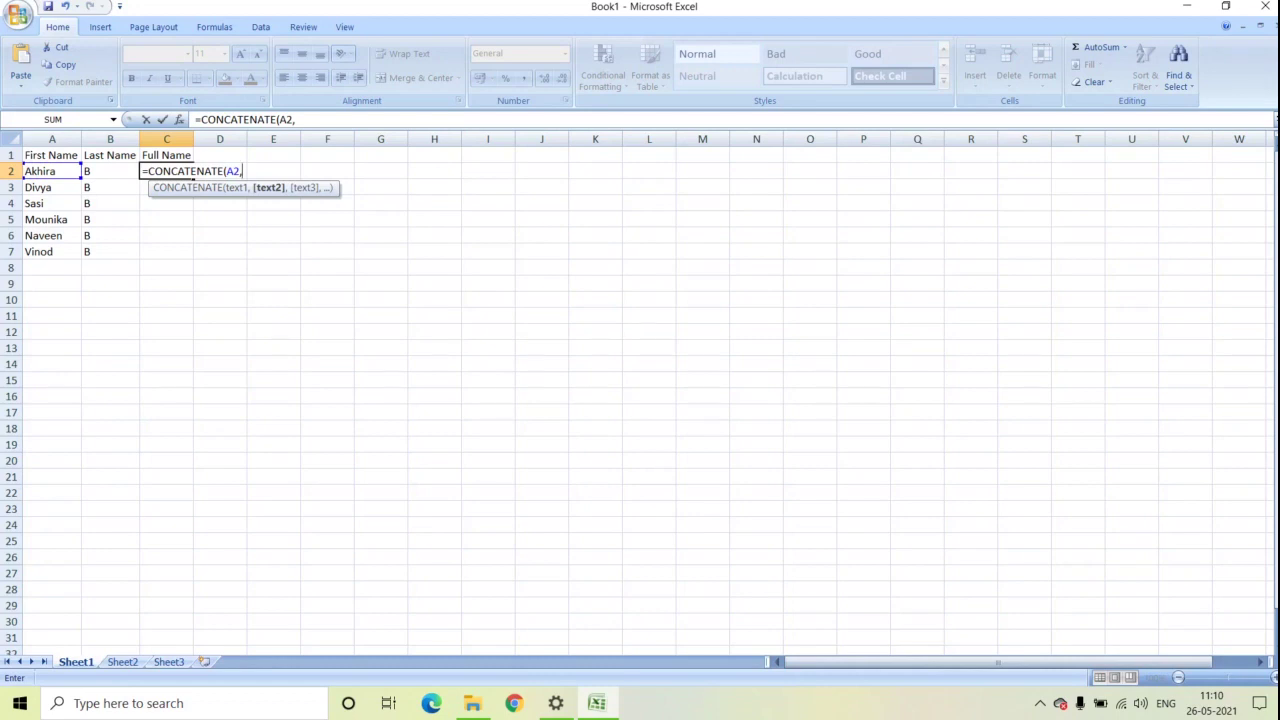
left_click(110, 171)
type(")")
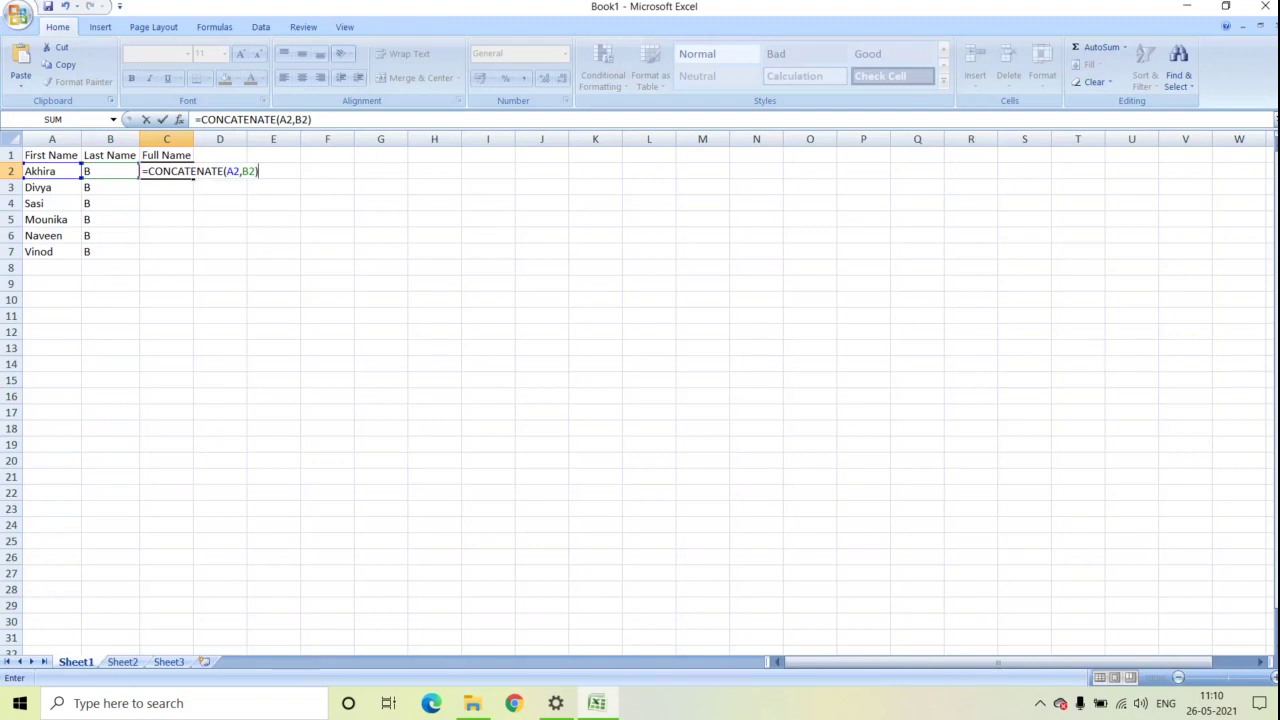
left_click(488, 251)
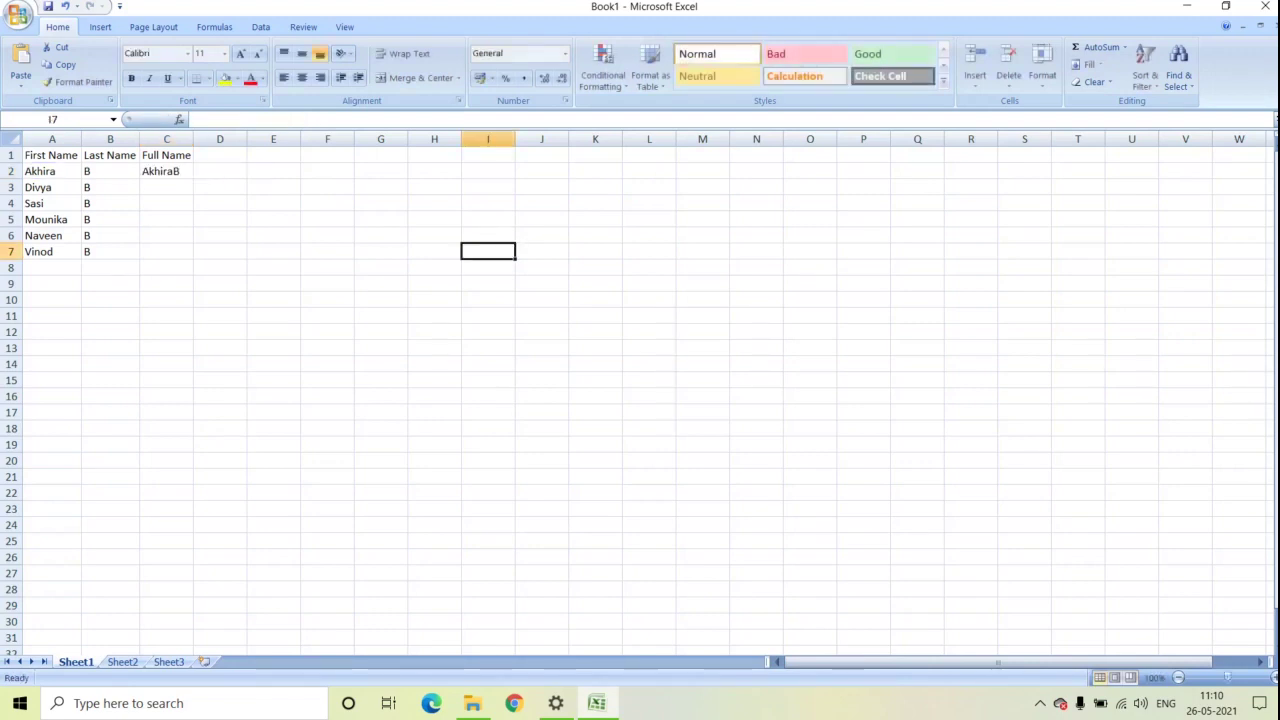
Fill the CONCATENATE formula from C2 down through C7
left_click_drag(52, 171, 110, 171)
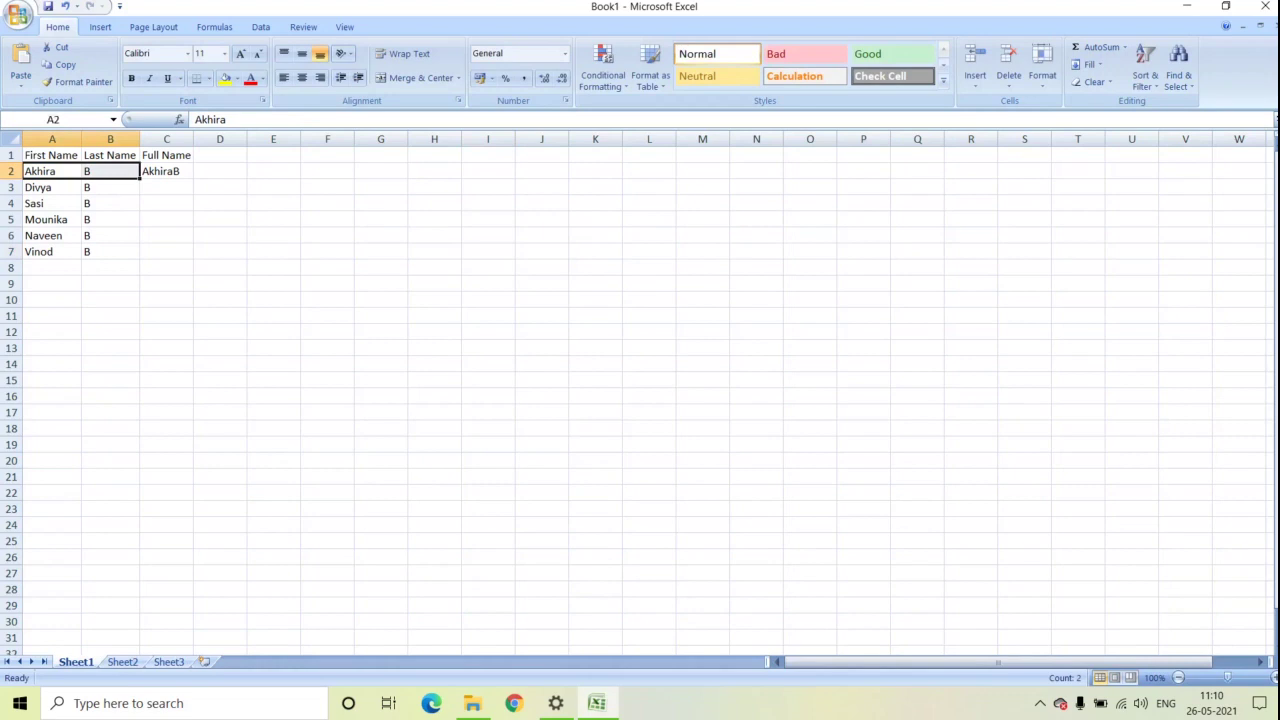
left_click(166, 171)
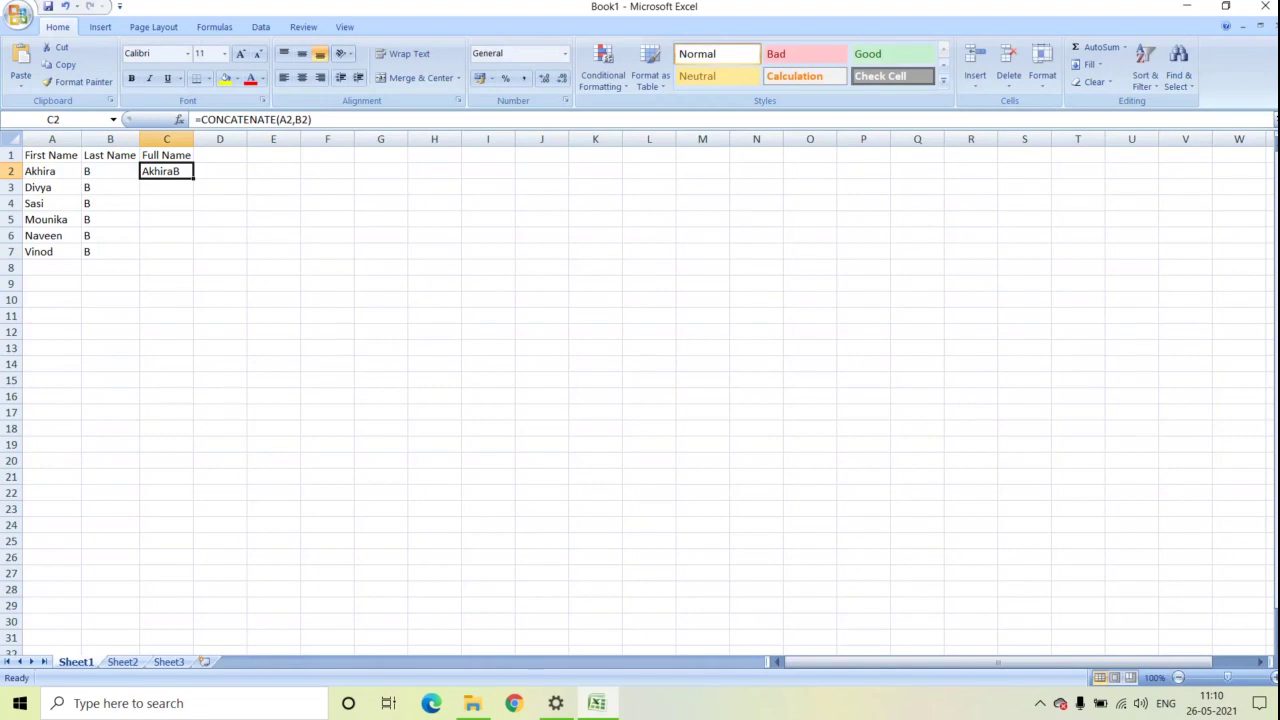
left_click_drag(193, 179, 193, 259)
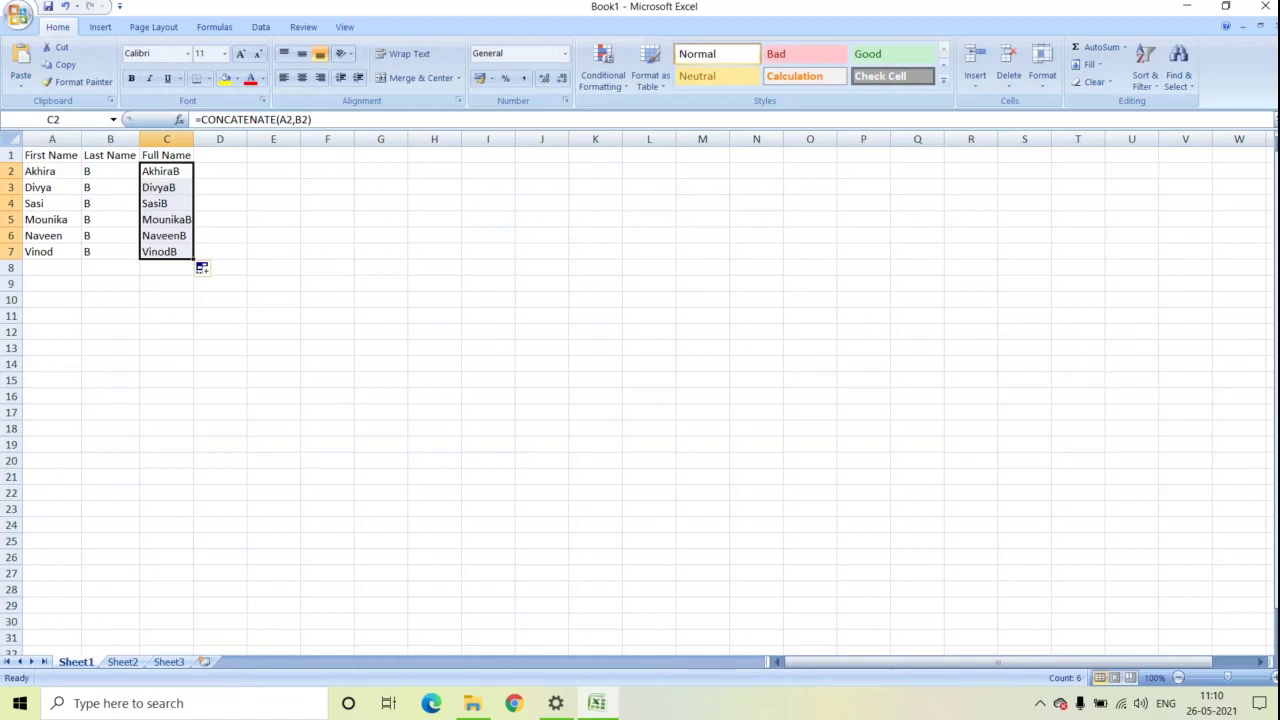
left_click(219, 235)
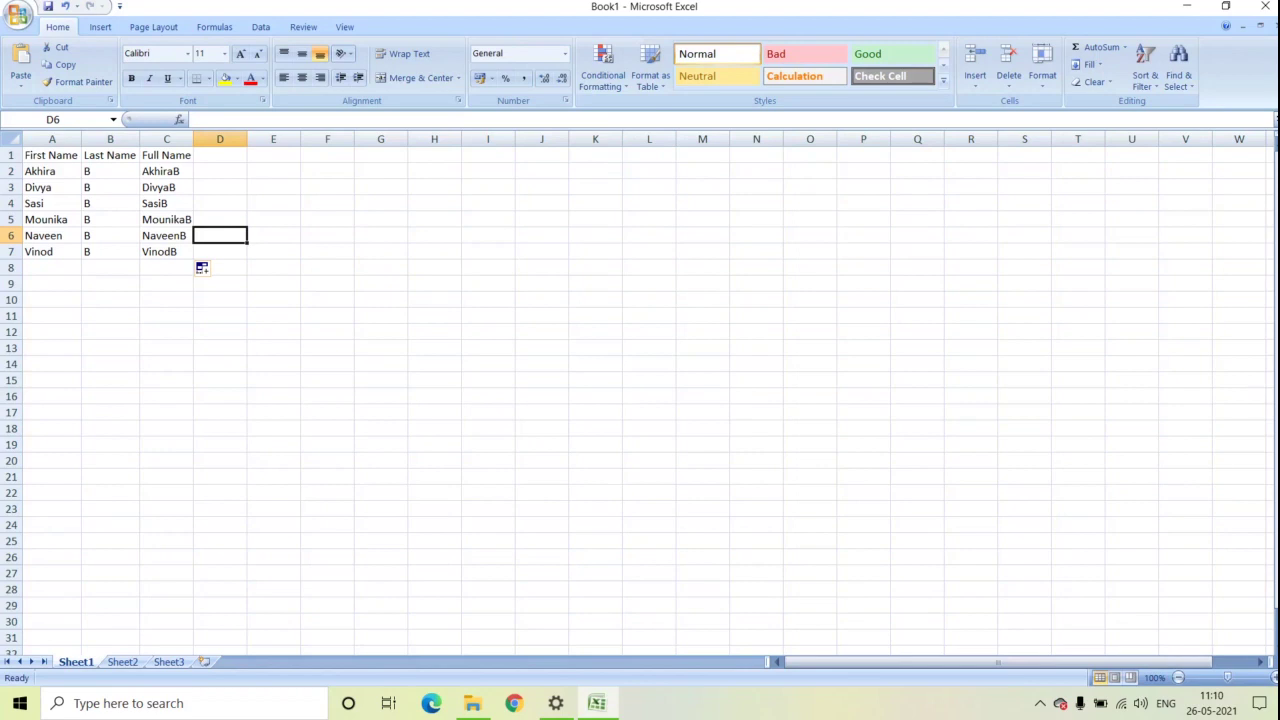
left_click(166, 171)
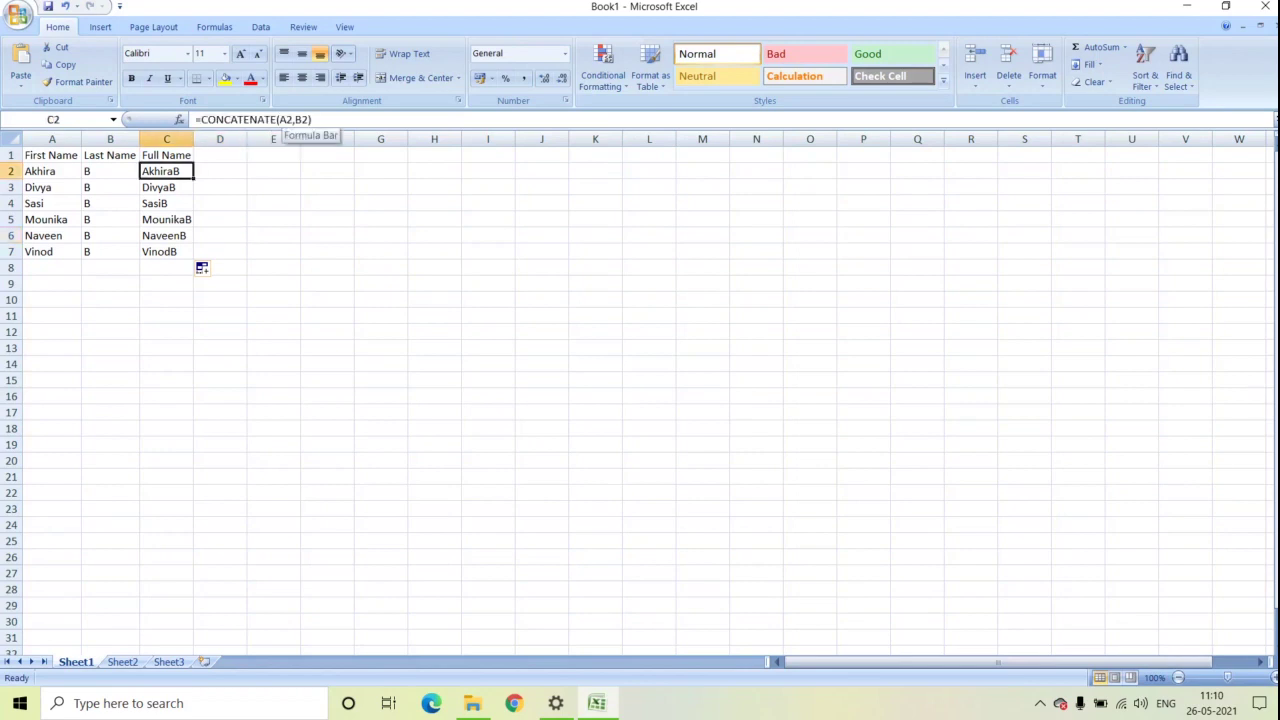
Add a two-space text separator between the names in C2, making the formula =CONCATENATE(A2," ",B2)
left_click(294, 119)
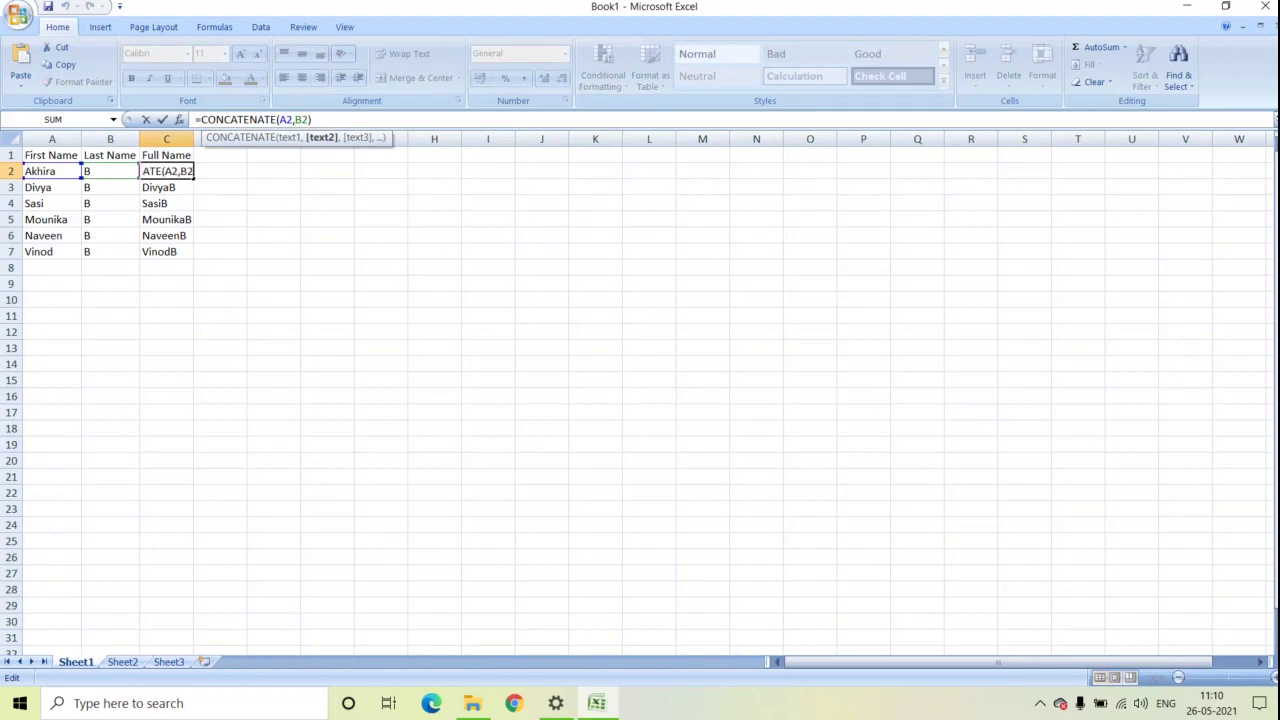
type("\"  \"")
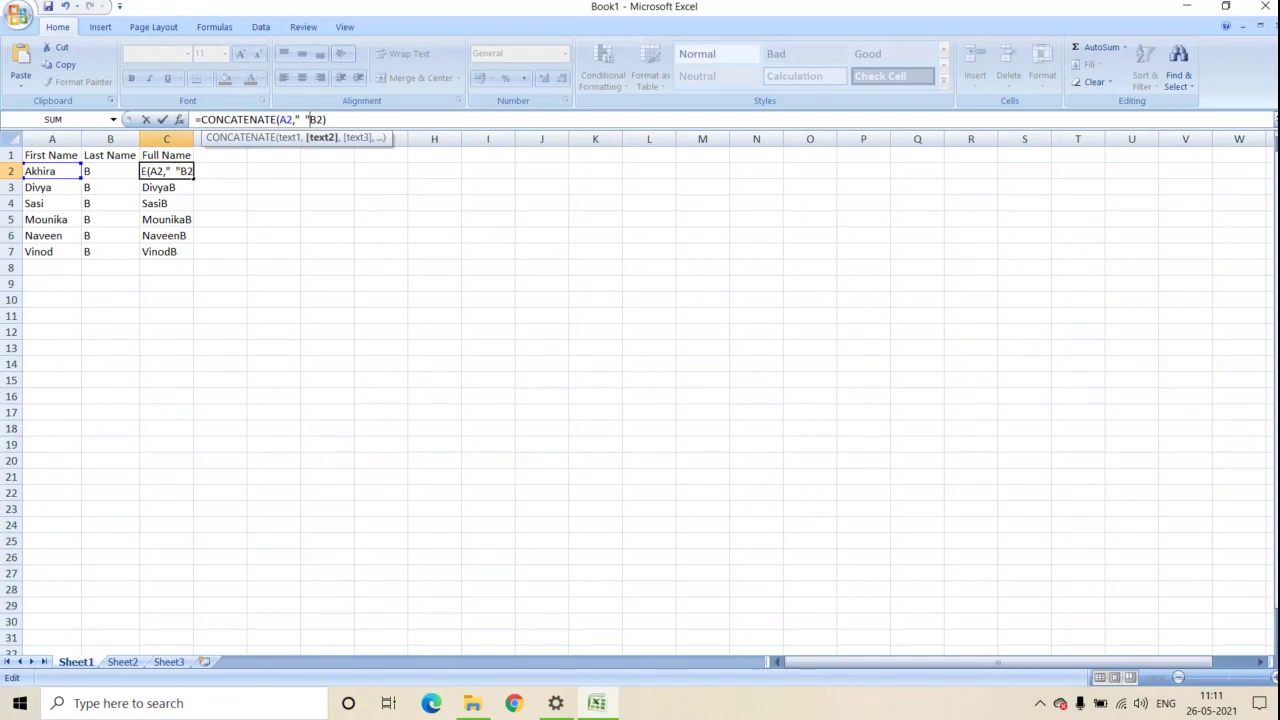
type(",")
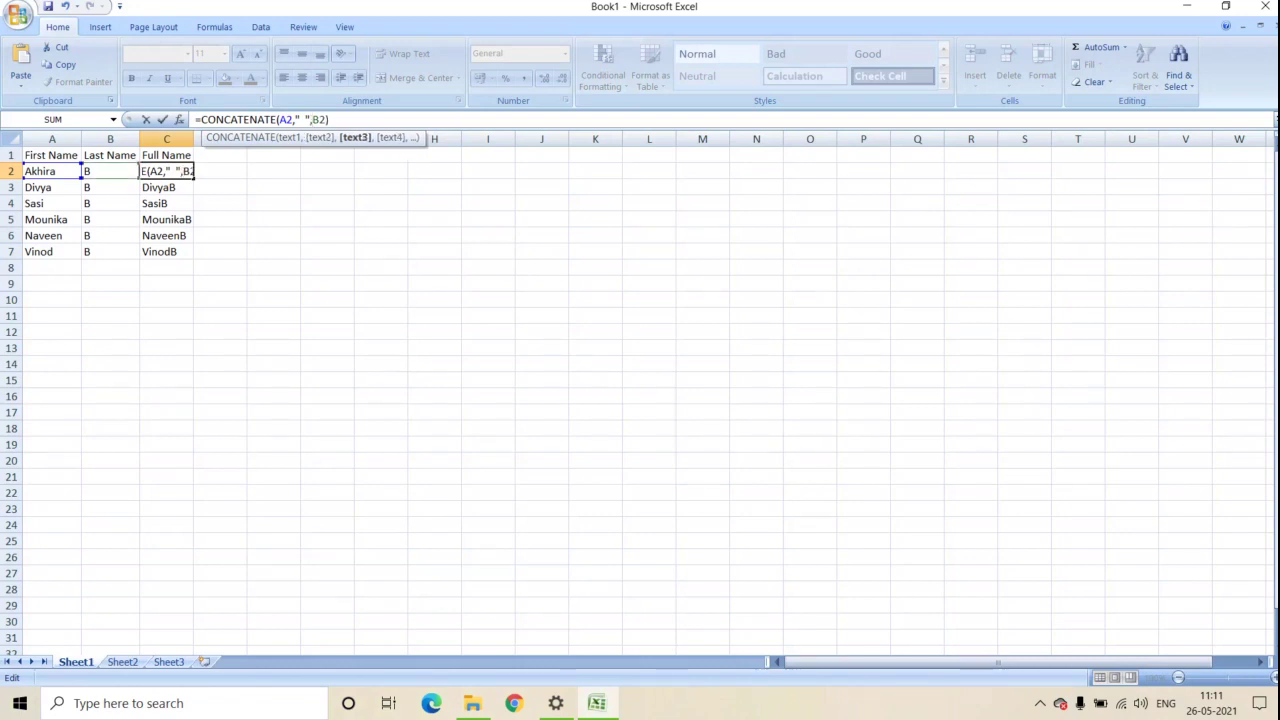
left_click(329, 119)
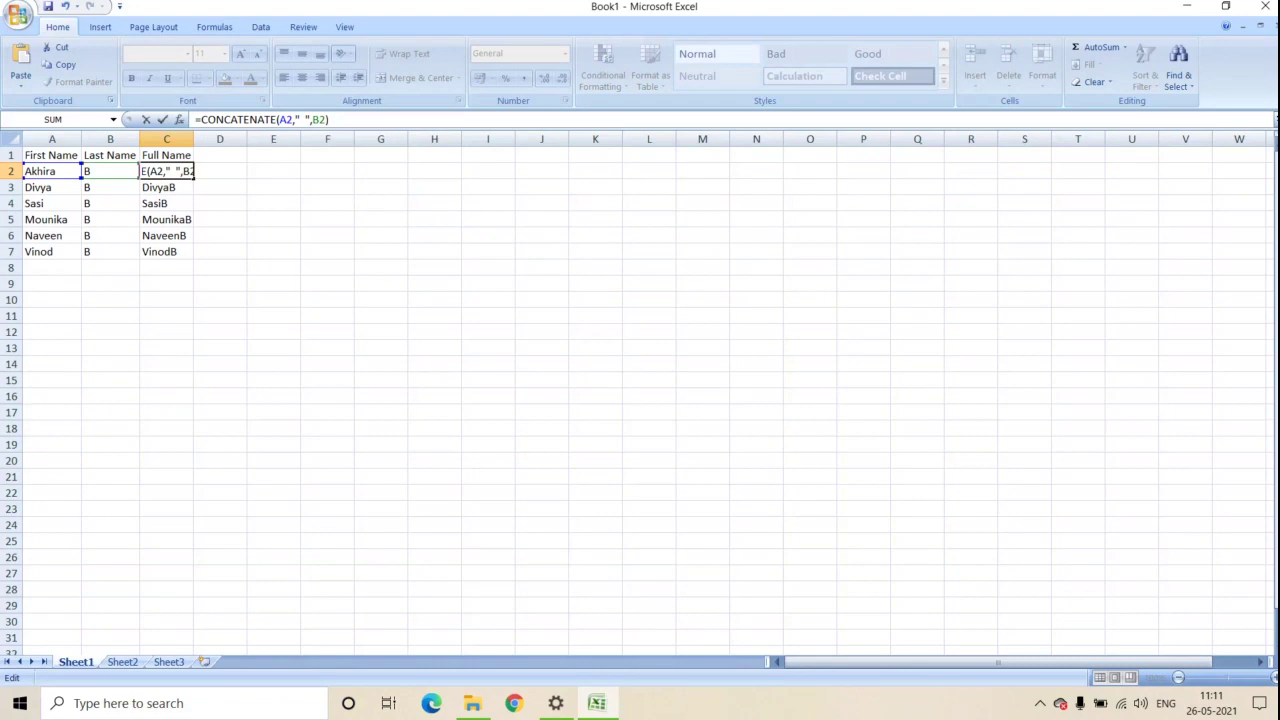
key("Return")
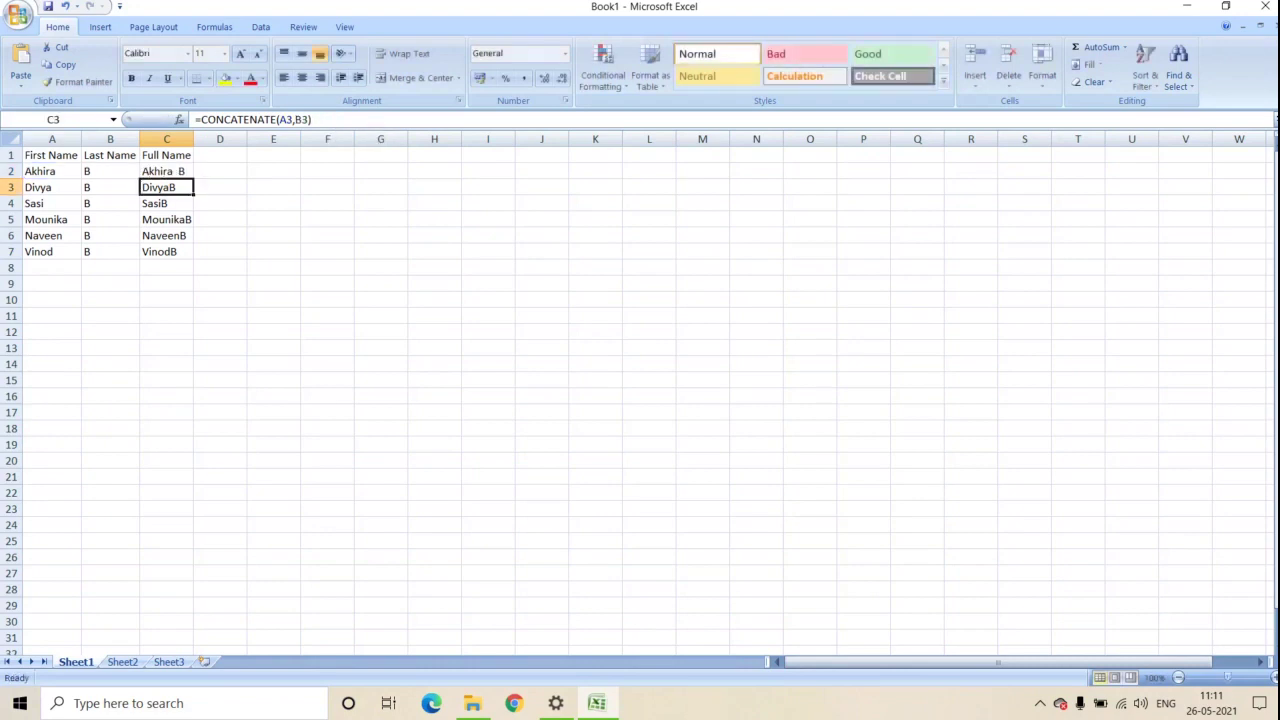
Fill the space-separated CONCATENATE formula from C2 down through C7
left_click(166, 171)
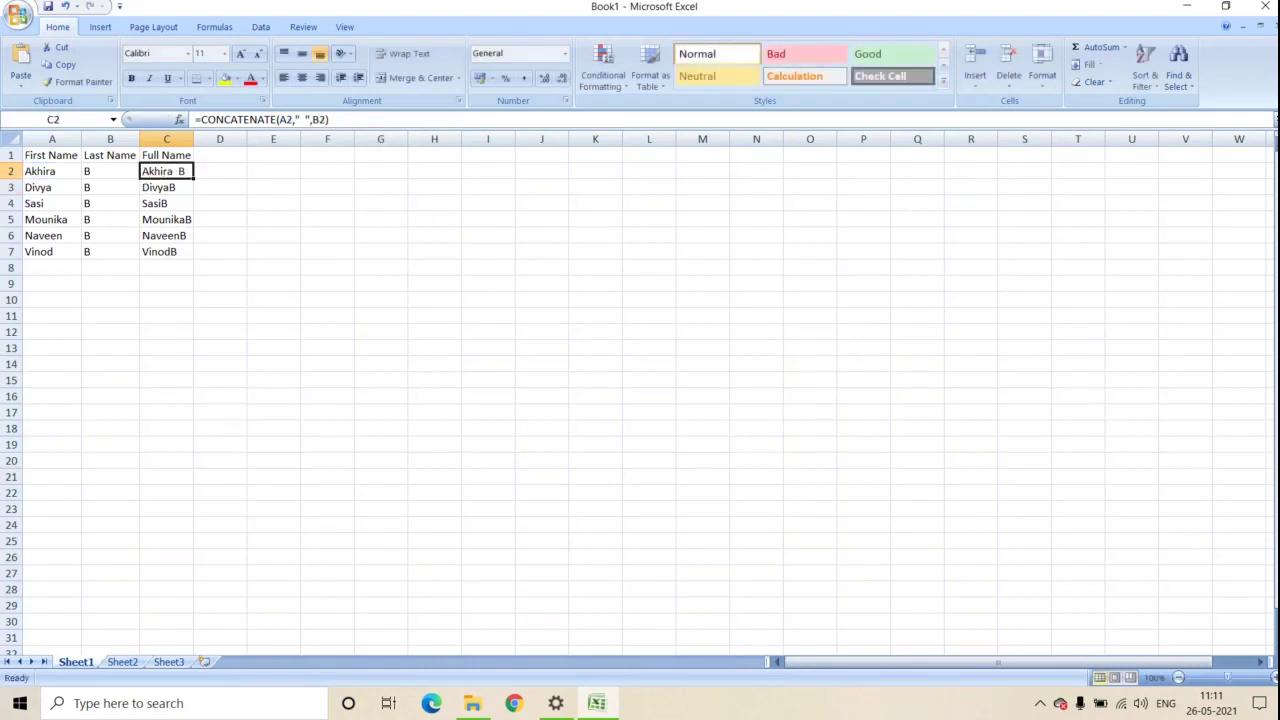
left_click_drag(193, 179, 192, 258)
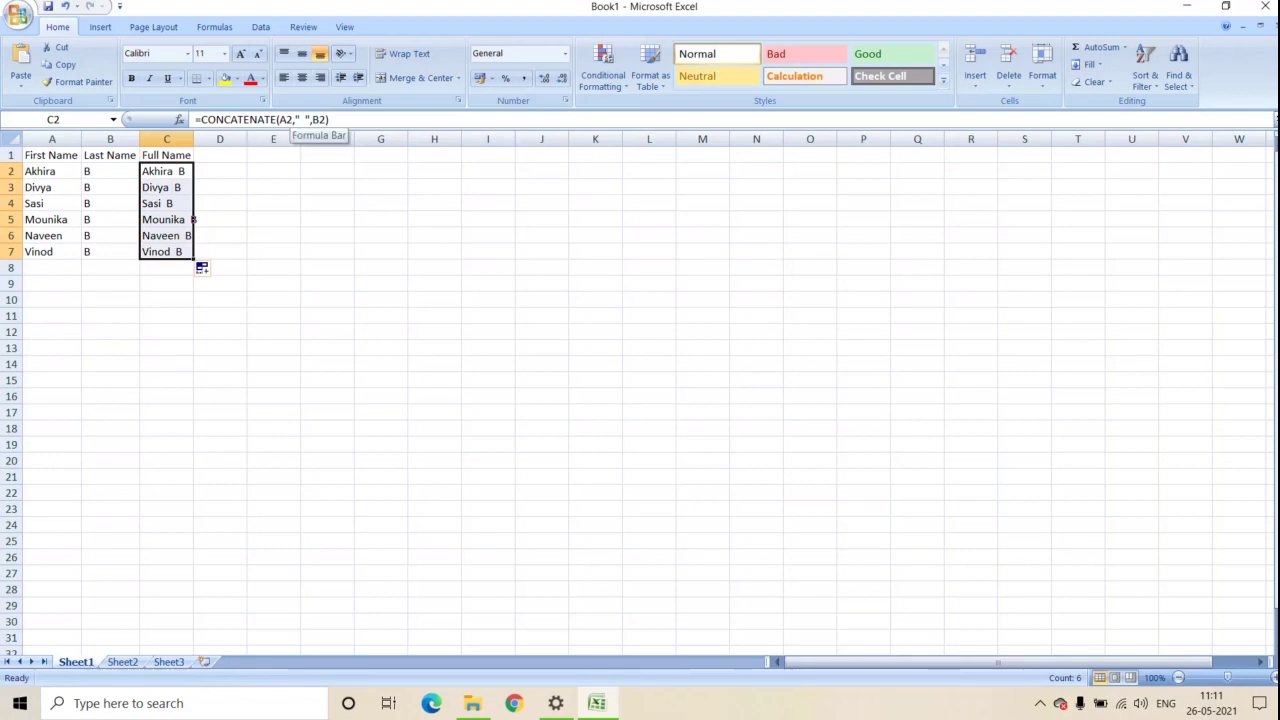
left_click(220, 219)
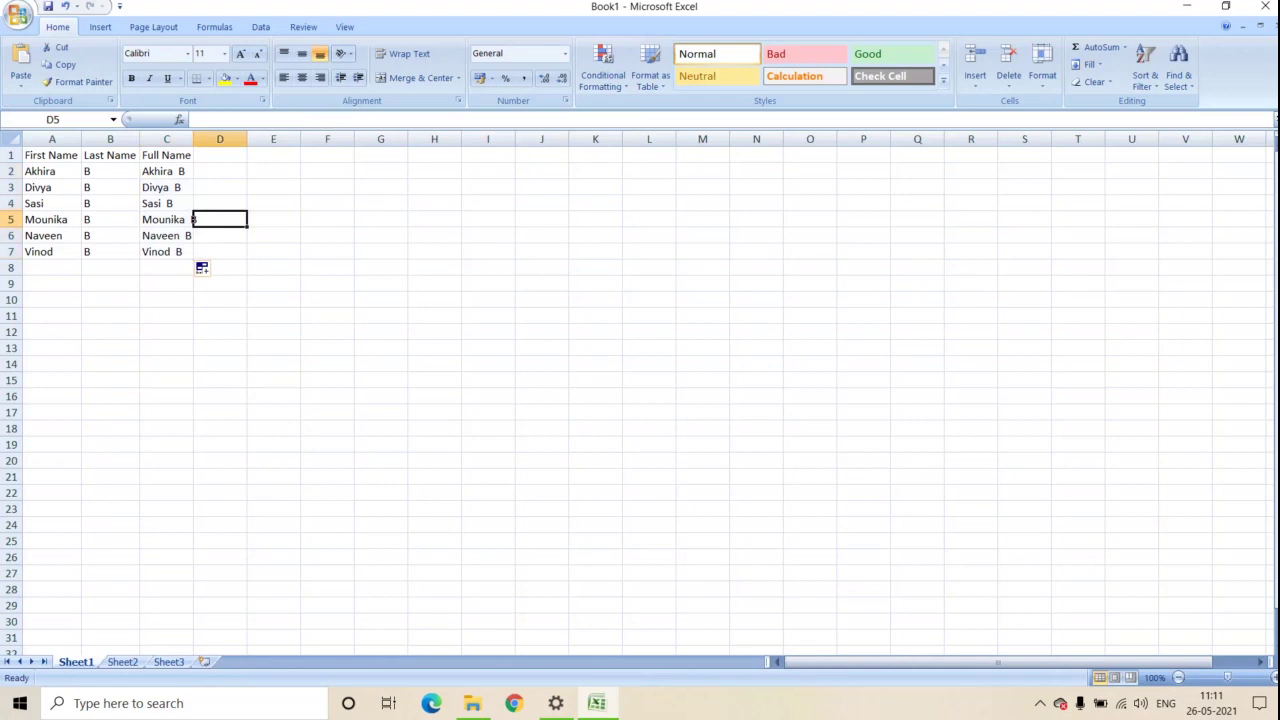
Replace the space separator in C2's CONCATENATE formula with a period
left_click_drag(40, 171, 110, 171)
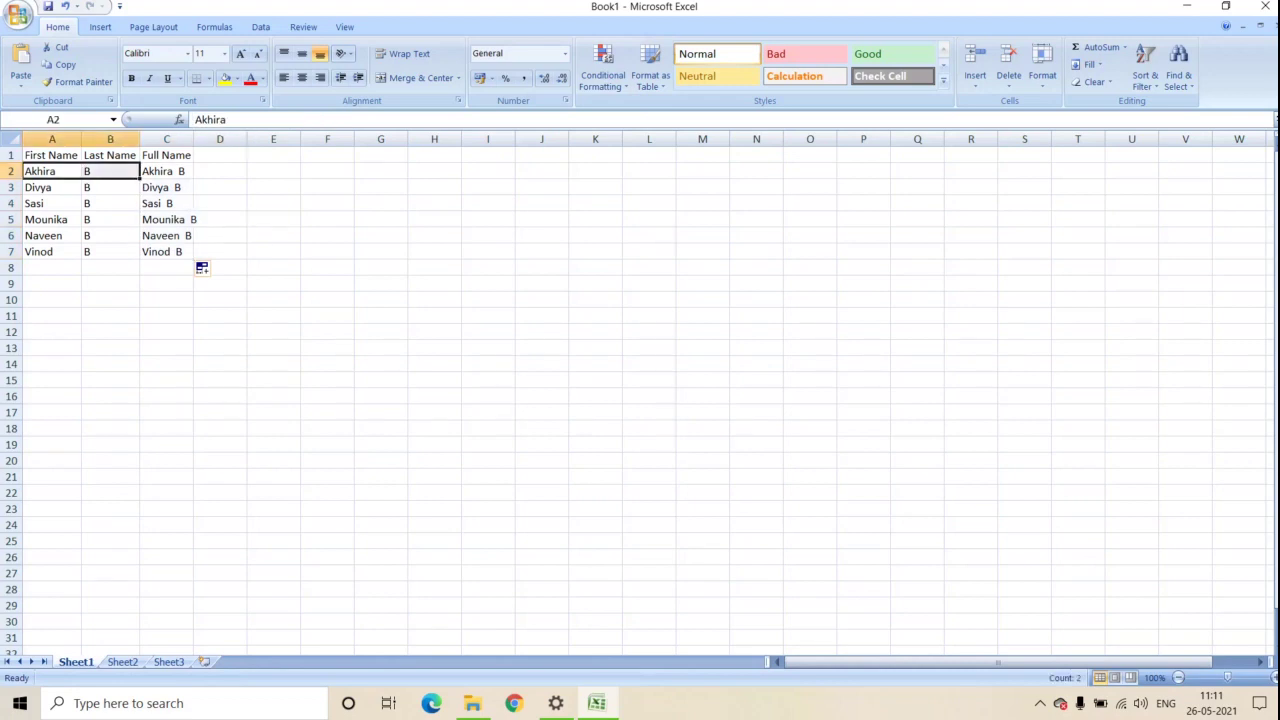
left_click(166, 171)
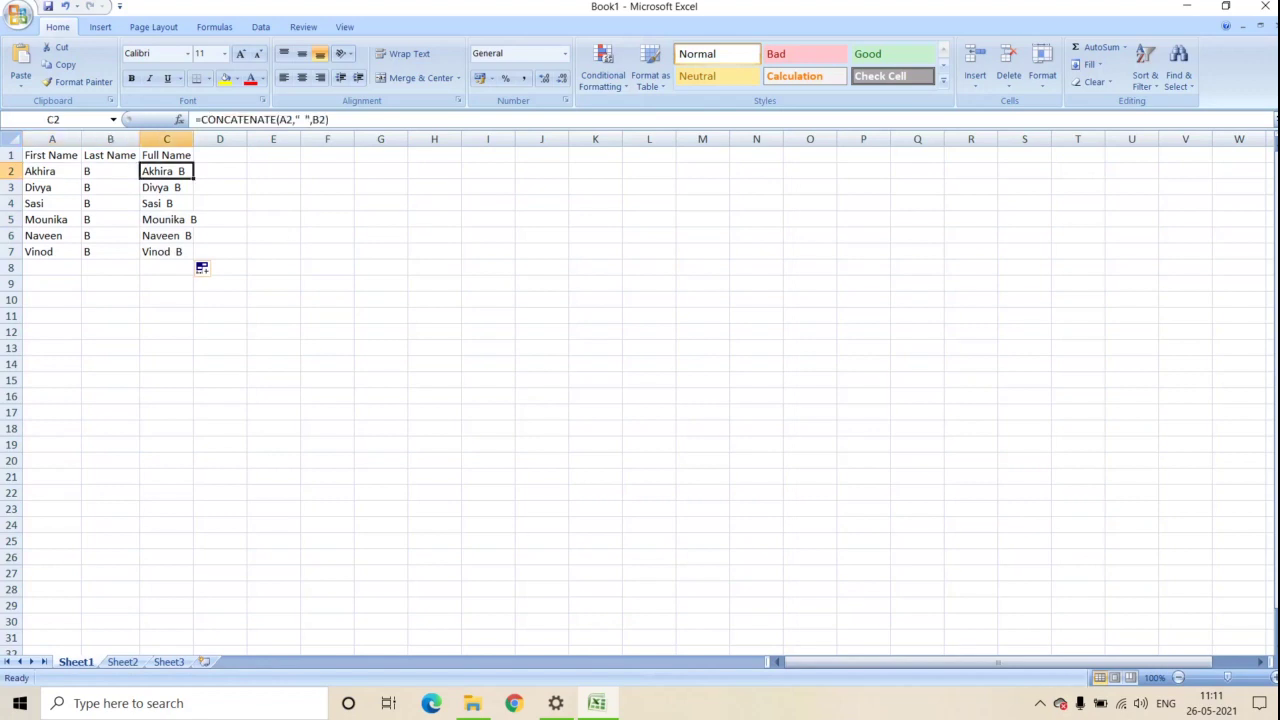
left_click(302, 119)
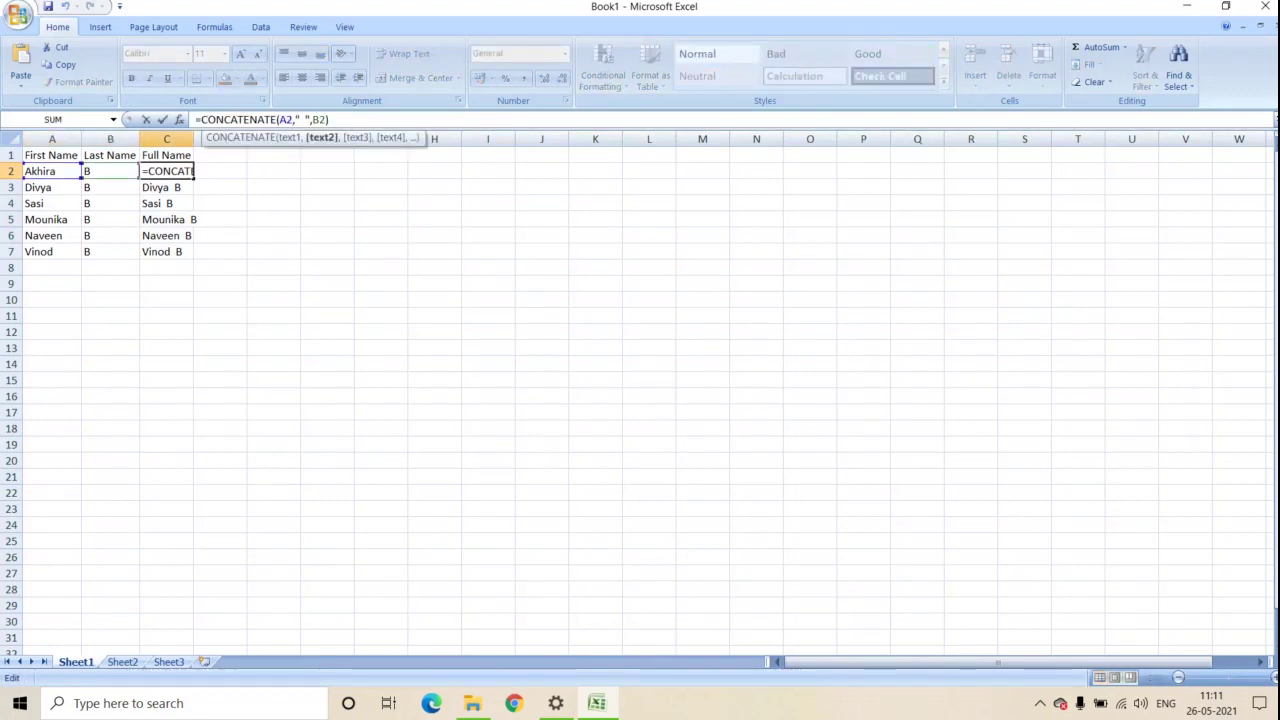
left_click(305, 119)
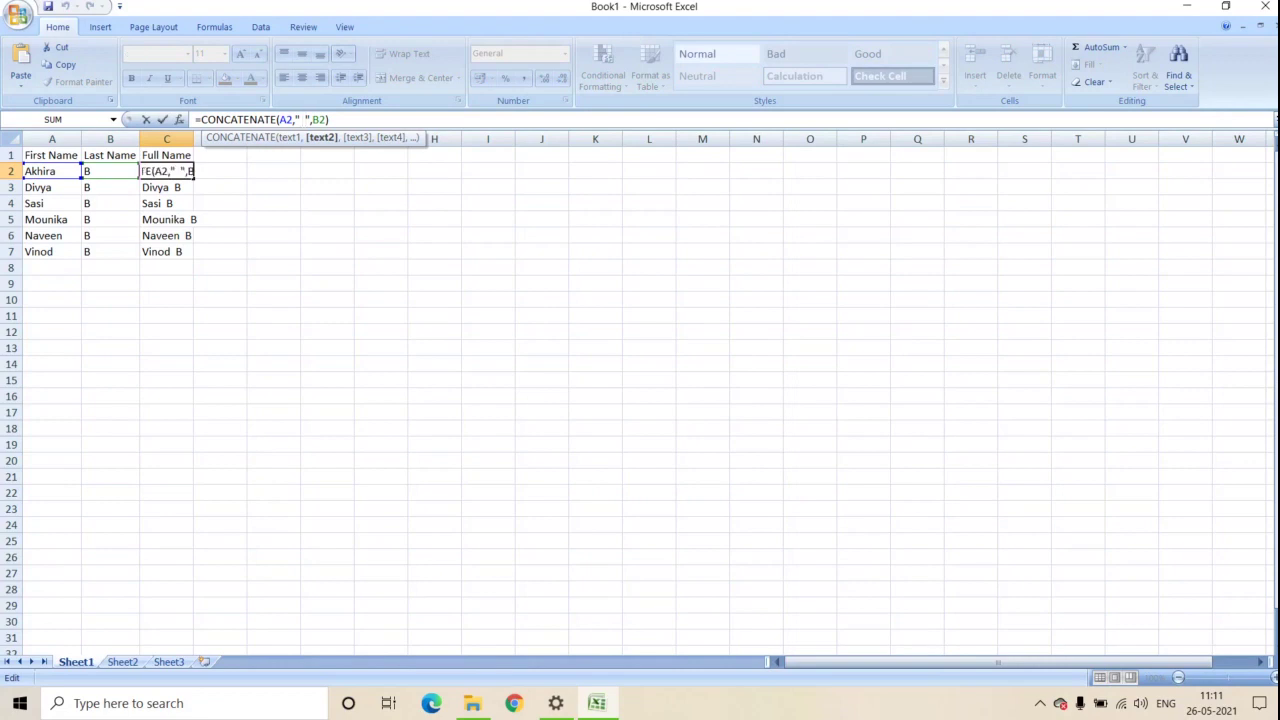
key("BackSpace")
type(".")
left_click(326, 119)
key("Return")
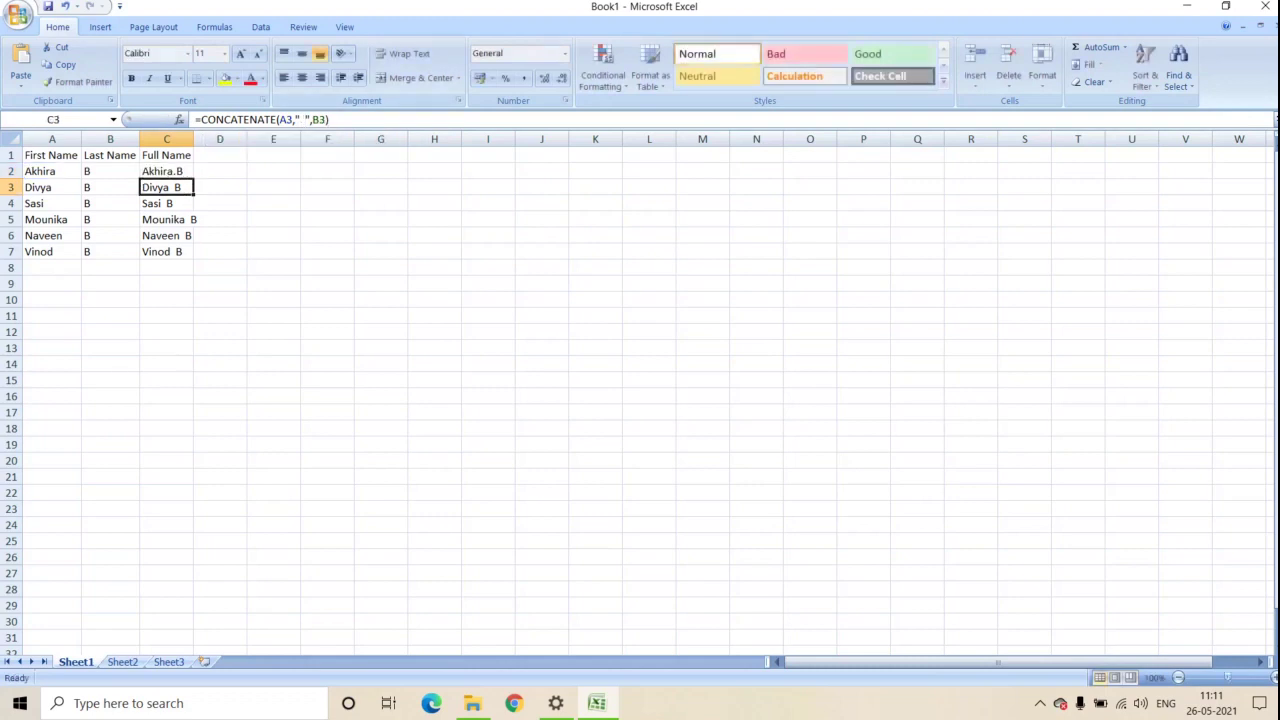
Fill the period-separated formula from C2 down through C7 and autofit the width of column C
left_click(273, 203)
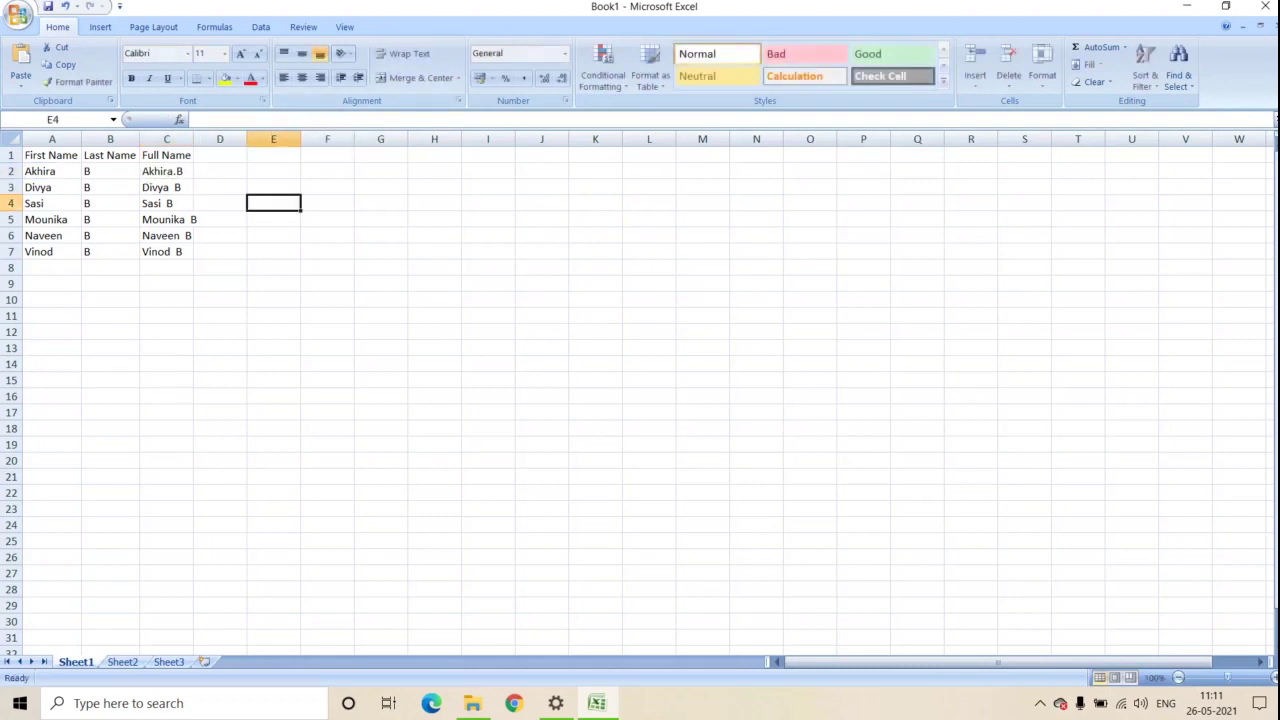
left_click(166, 171)
left_click_drag(193, 178, 190, 257)
double_click(193, 139)
left_click(279, 283)
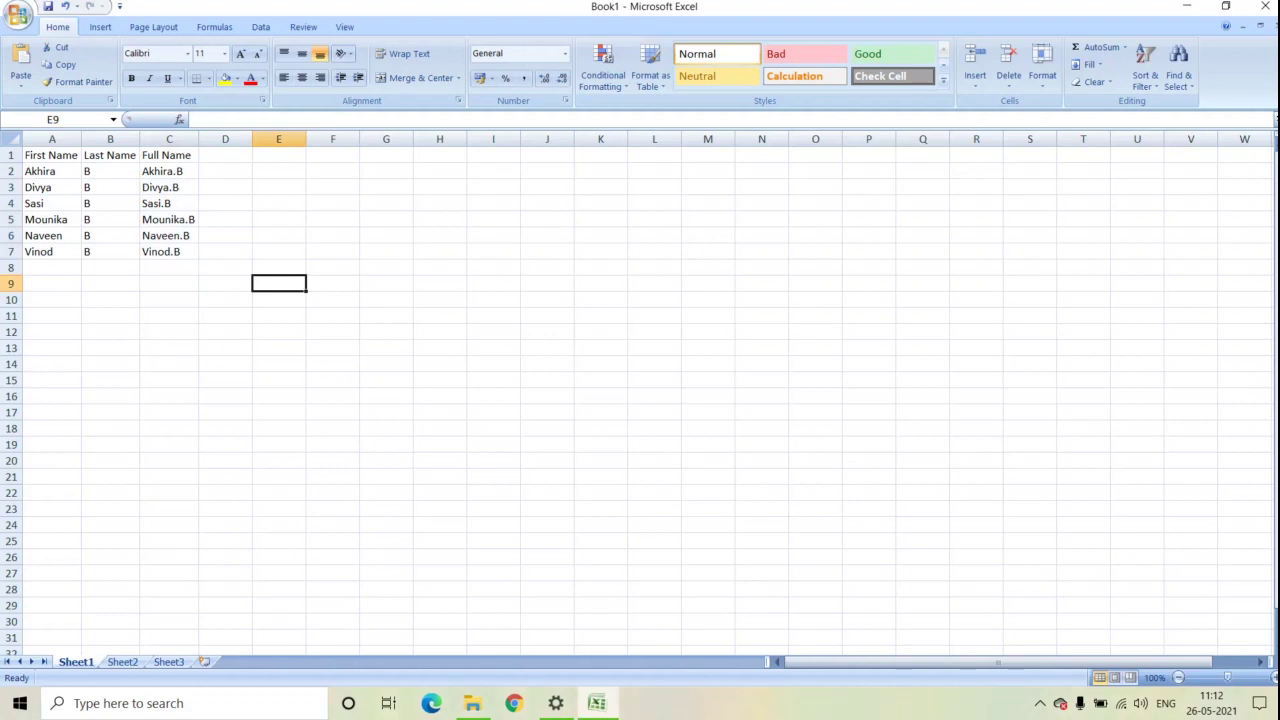
Clear the CONCATENATE formulas from C2 through C7, keeping the Full Name header
left_click_drag(169, 171, 169, 251)
key("BackSpace")
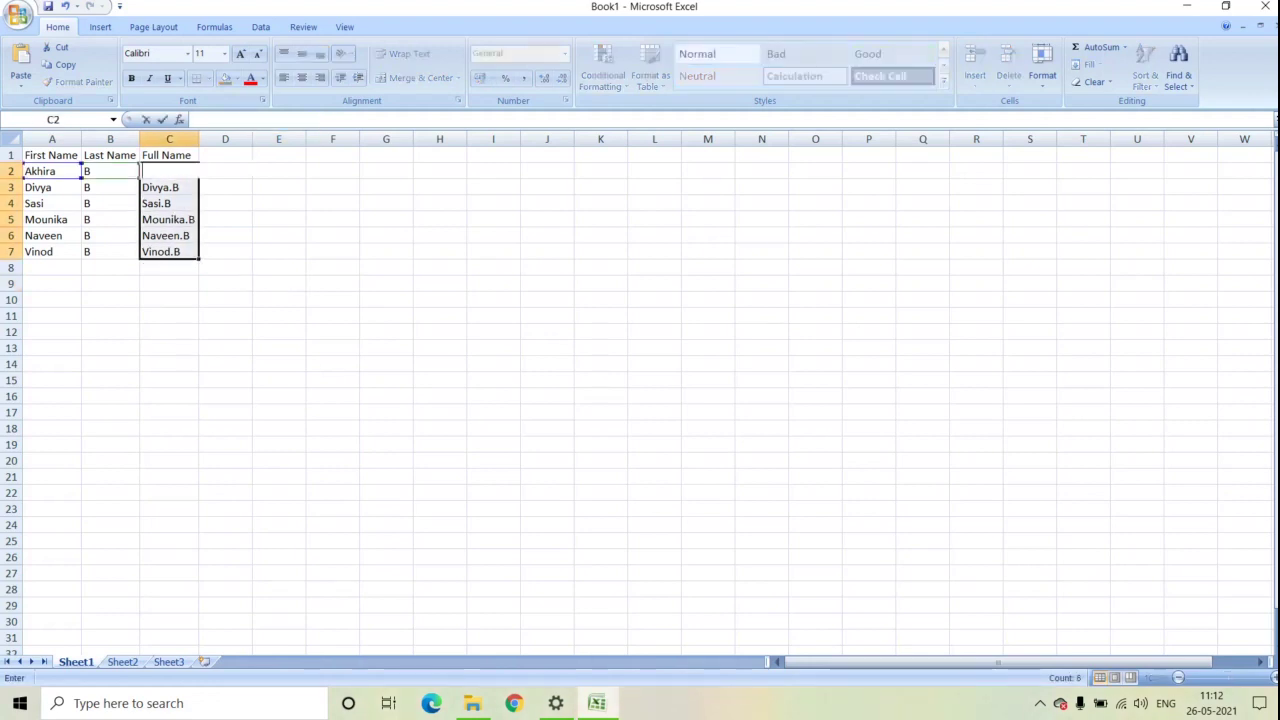
left_click_drag(279, 235, 279, 219)
left_click_drag(169, 187, 169, 251)
key("Delete")
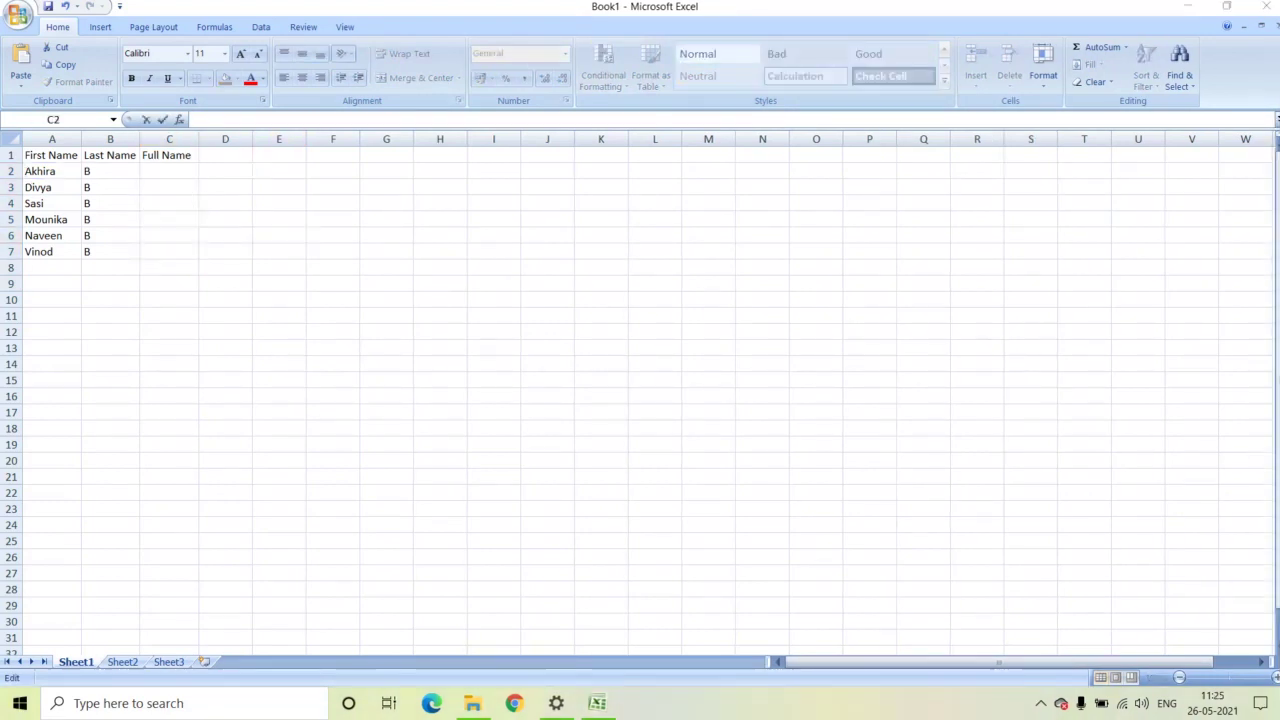
Enter the formula =A2&B2 in C2 to join the first and last names with the ampersand operator
left_click_drag(169, 171, 169, 267)
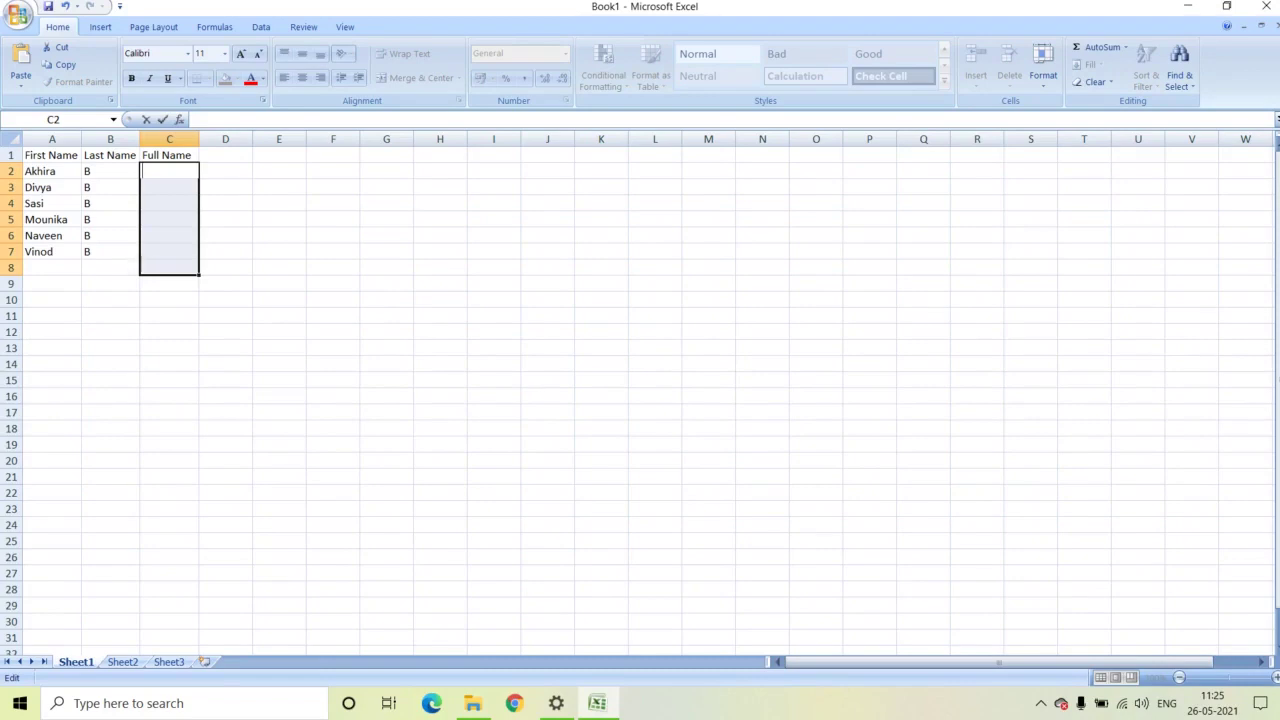
type("=")
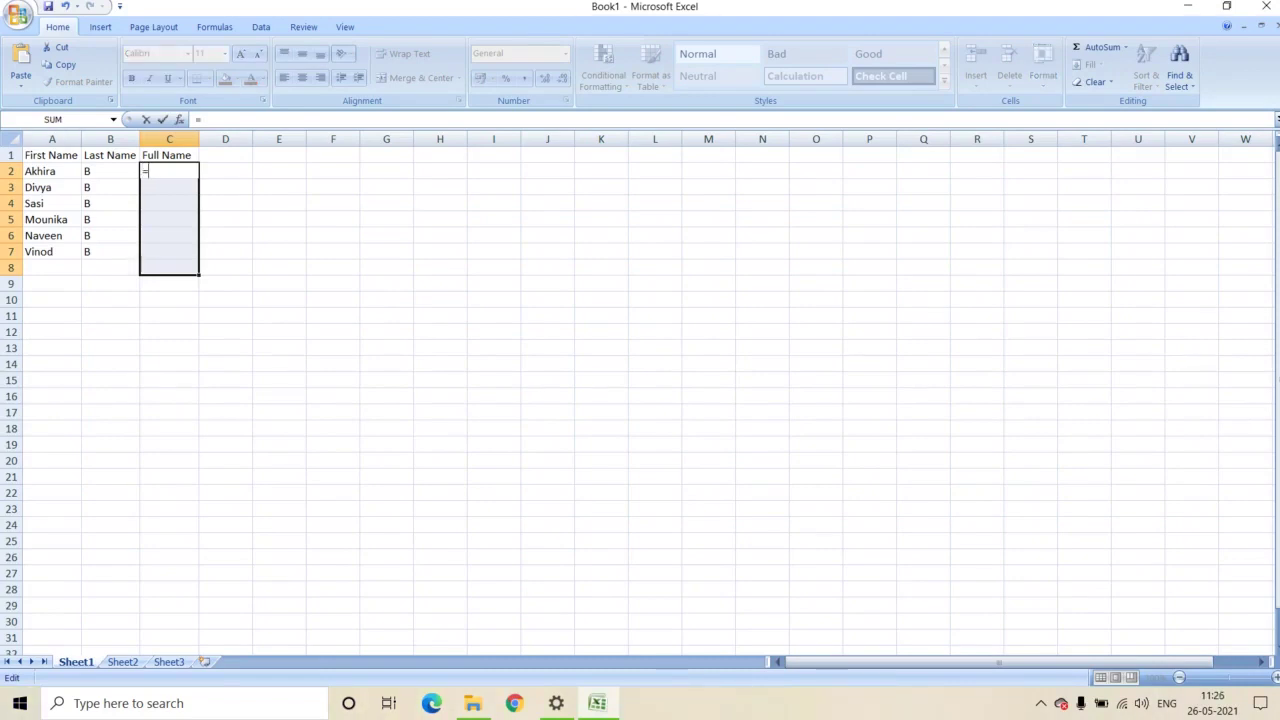
left_click(52, 171)
type("&")
left_click(110, 171)
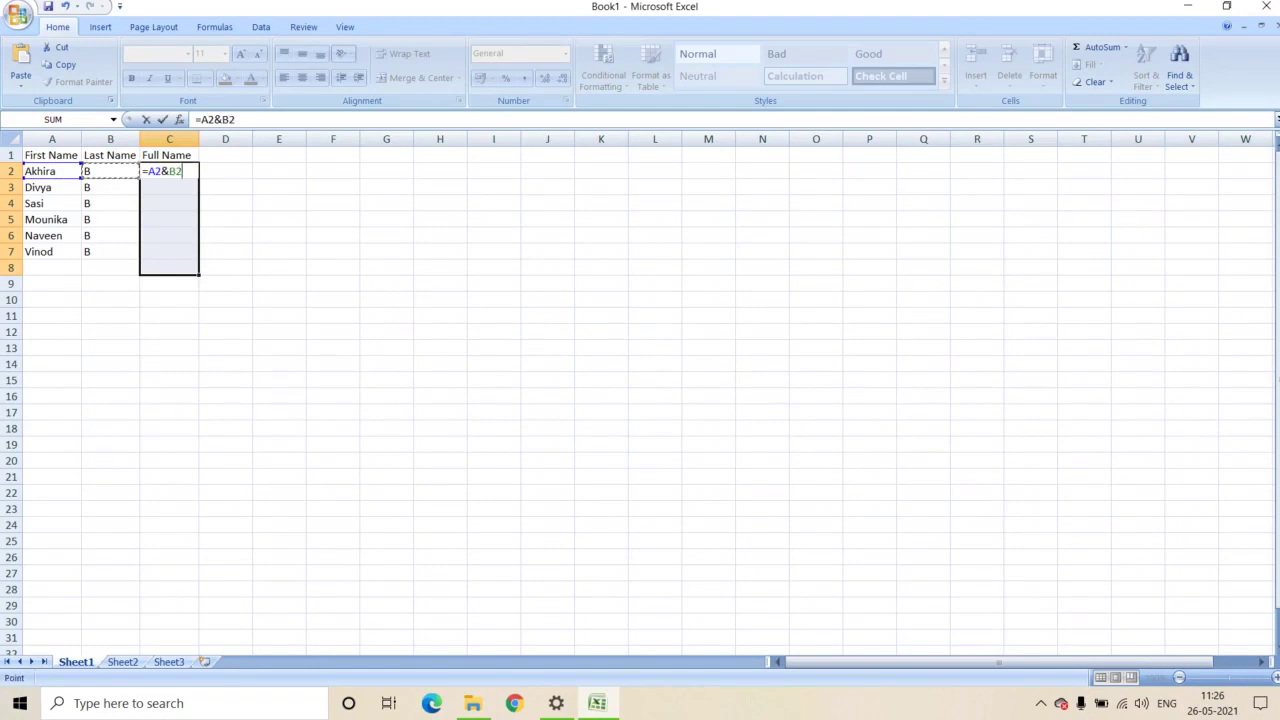
key("Return")
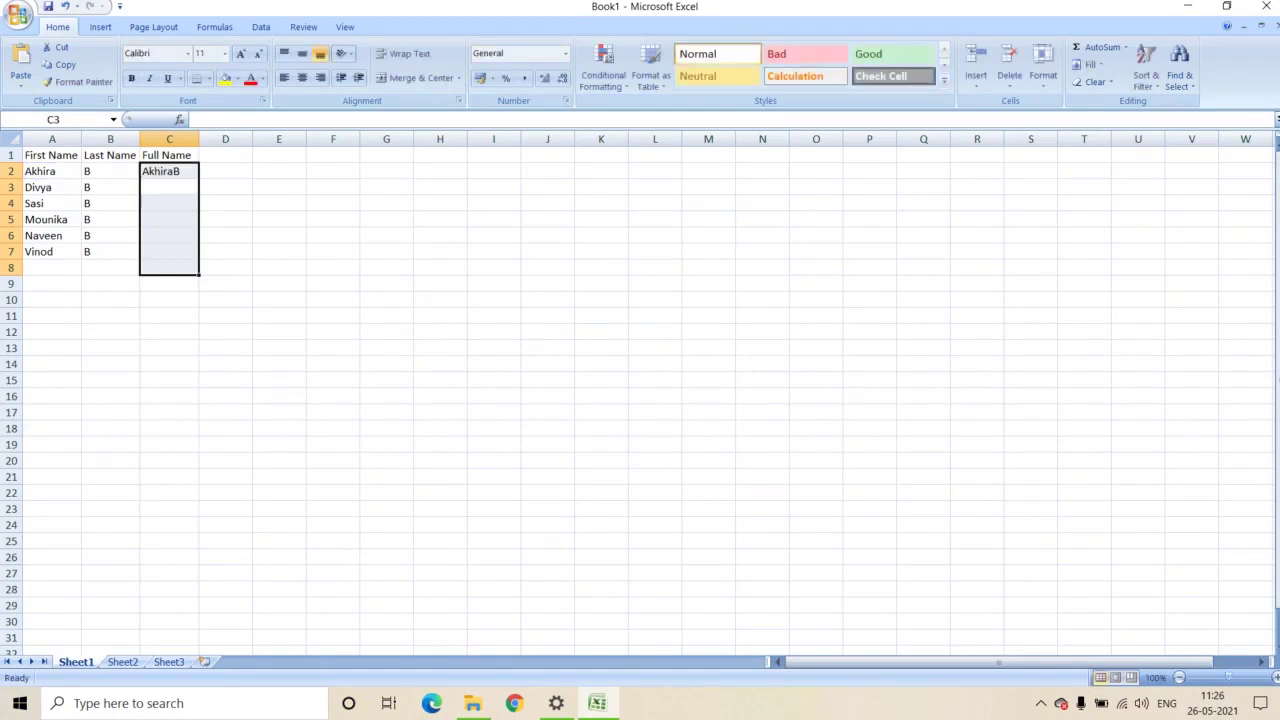
Fill the =A2&B2 formula from C2 down through C7
left_click(225, 187)
left_click(169, 171)
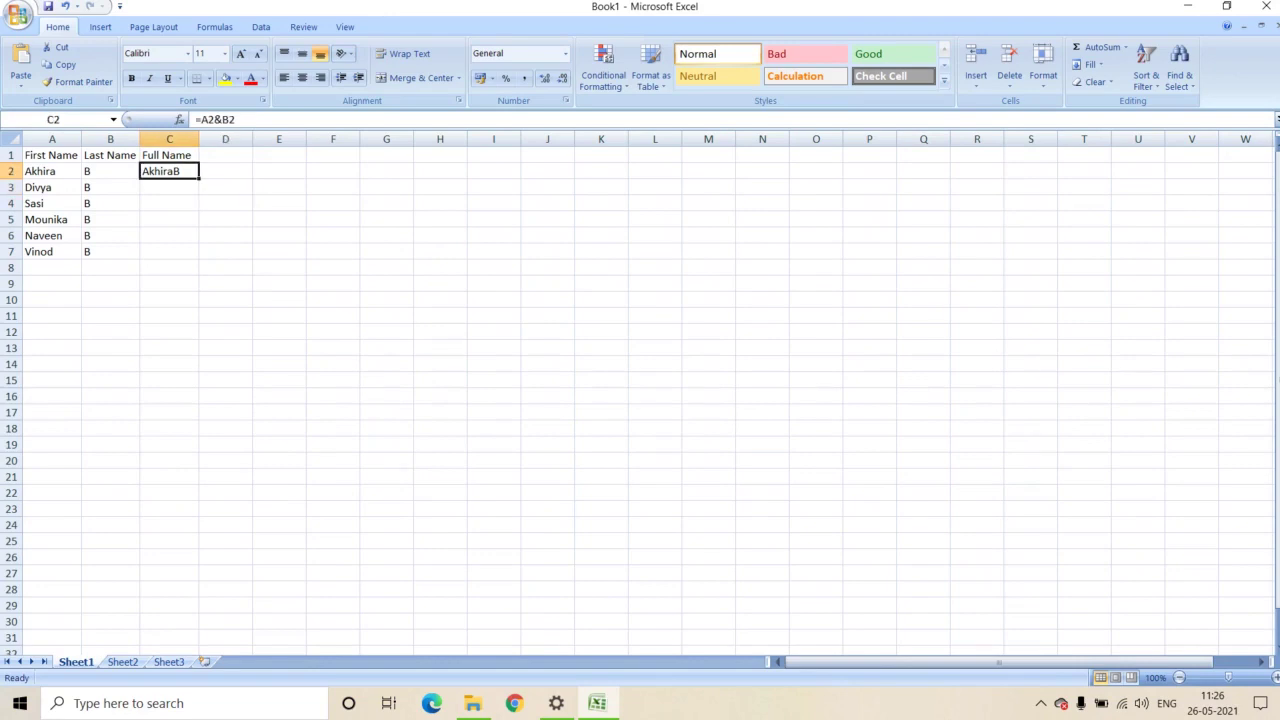
left_click_drag(198, 178, 198, 258)
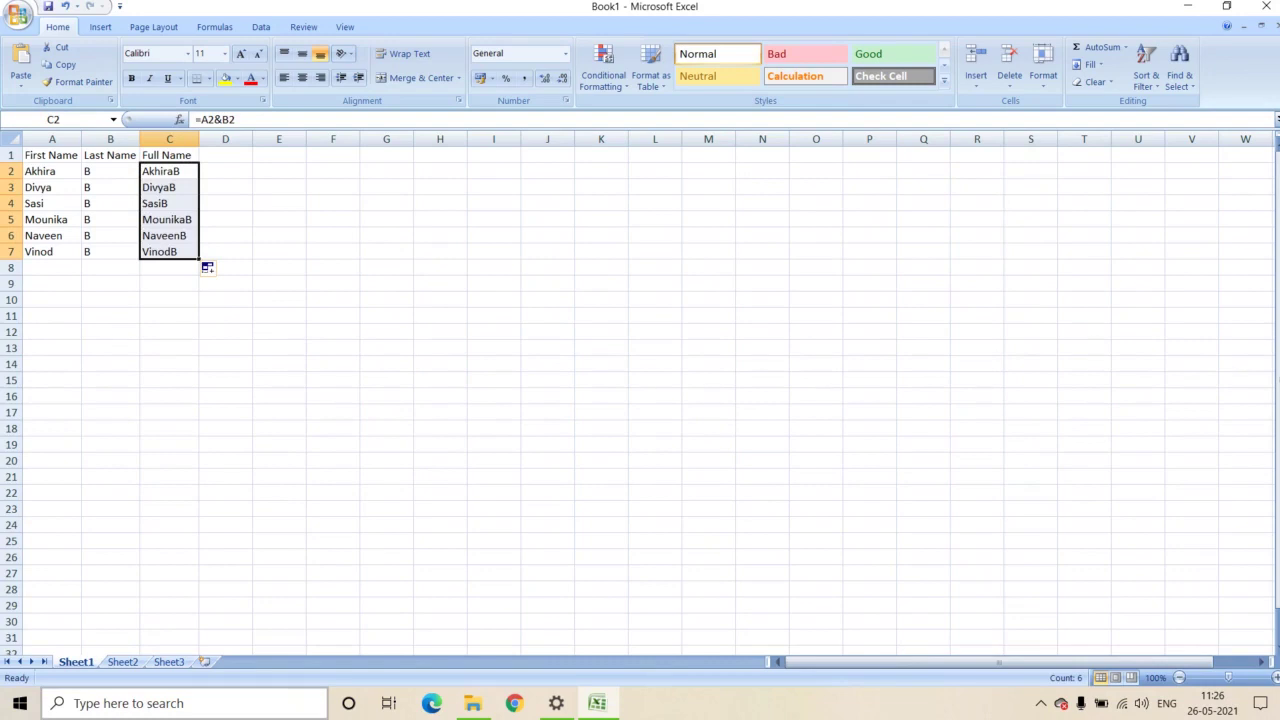
Insert a single space between the names in C2, making the formula =A2&" "&B2
left_click(169, 171)
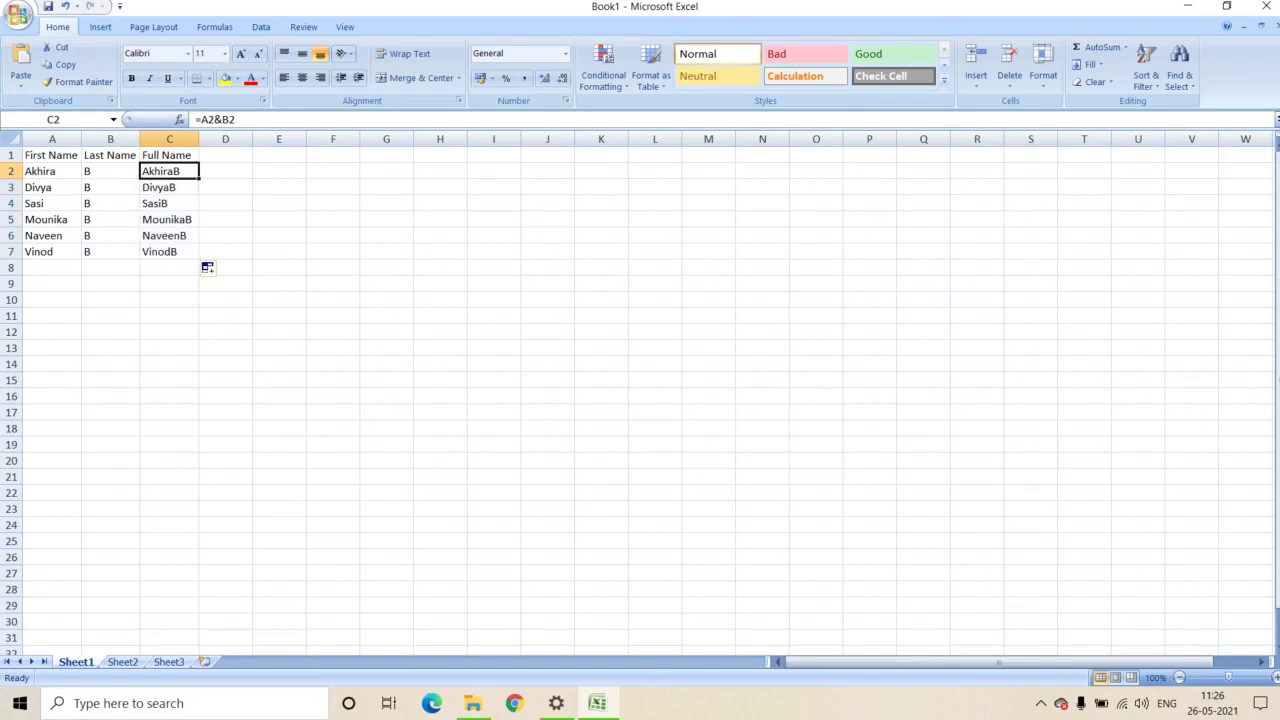
left_click(221, 119)
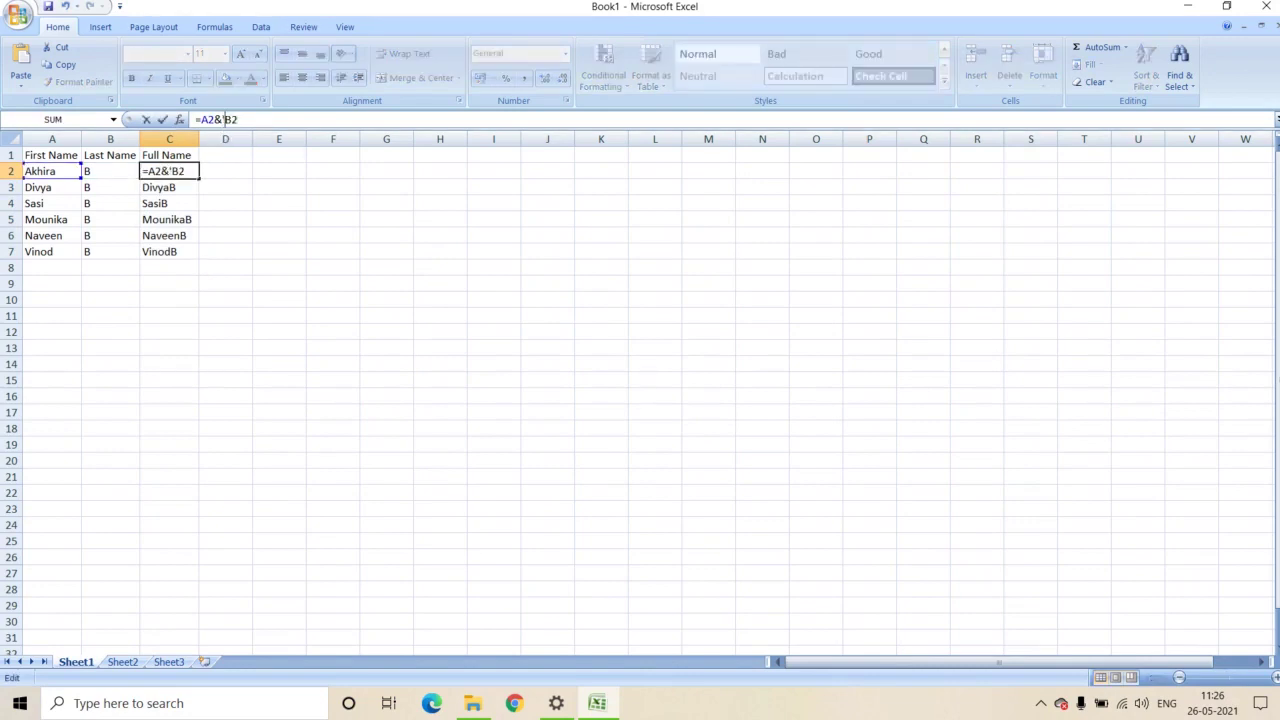
type("\" \"&")
key("Return")
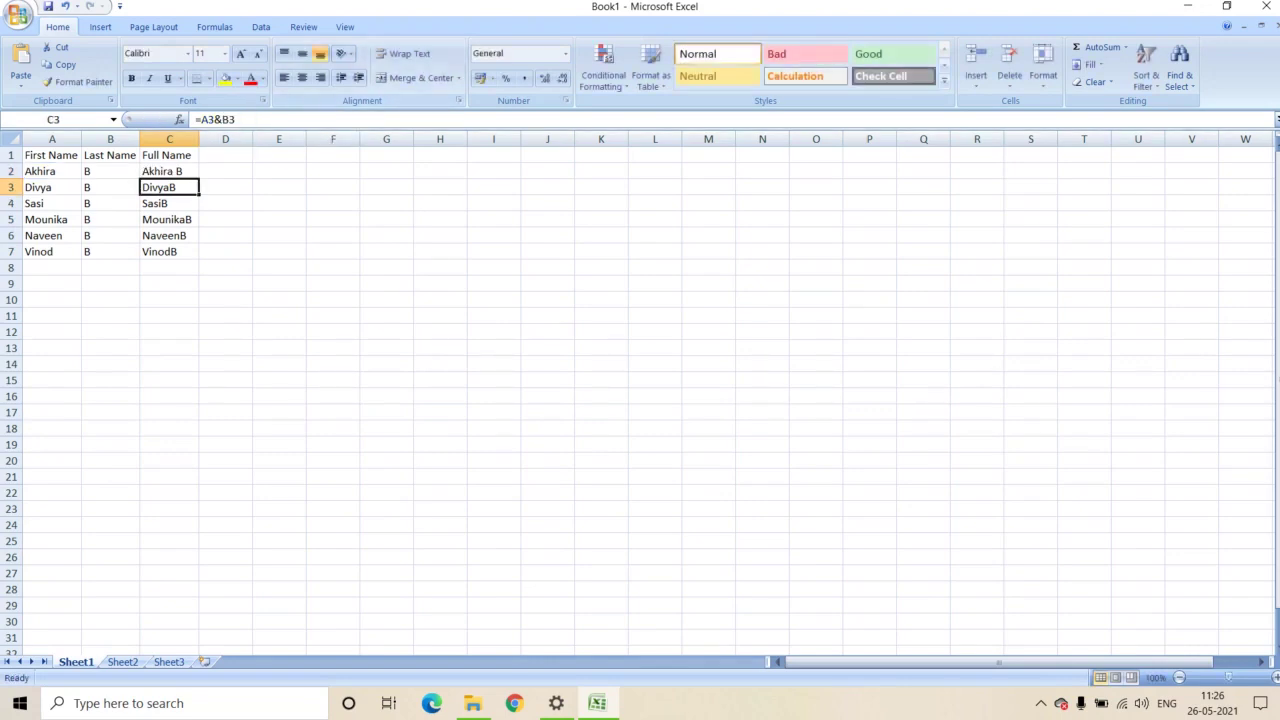
Fill the =A2&" "&B2 formula from C2 down through C7
left_click(169, 171)
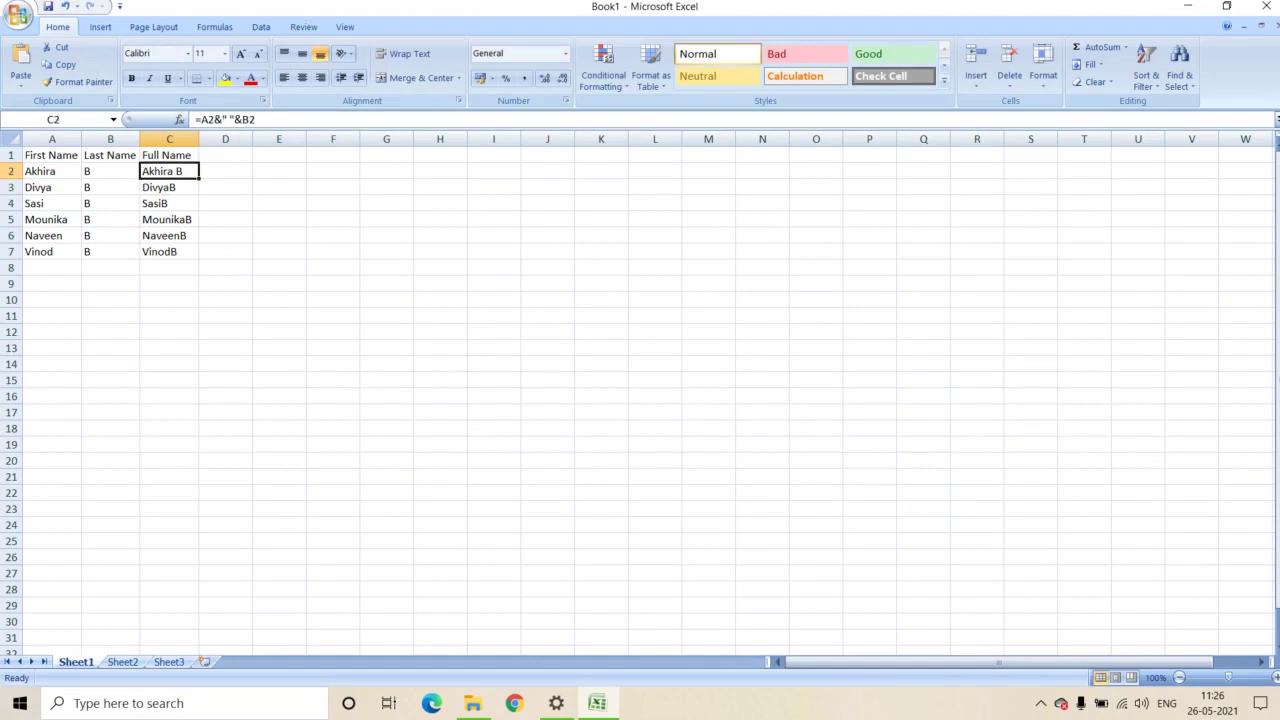
left_click_drag(198, 178, 199, 259)
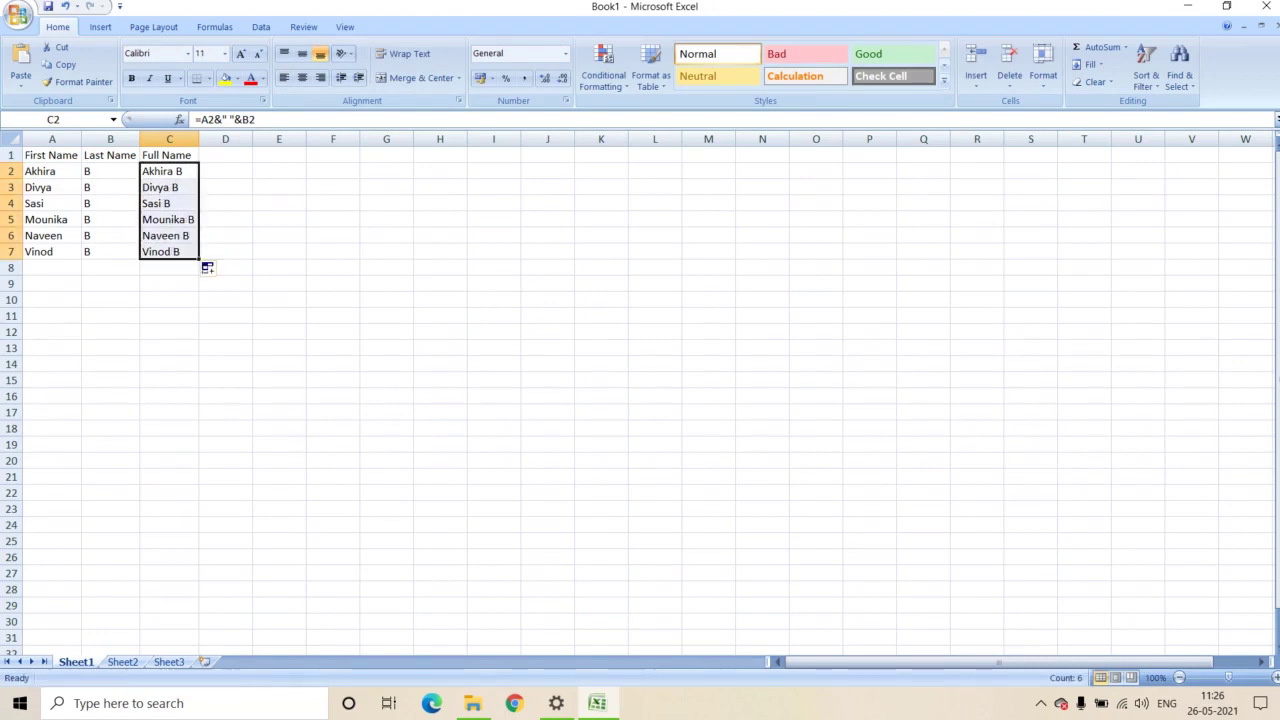
left_click(169, 267)
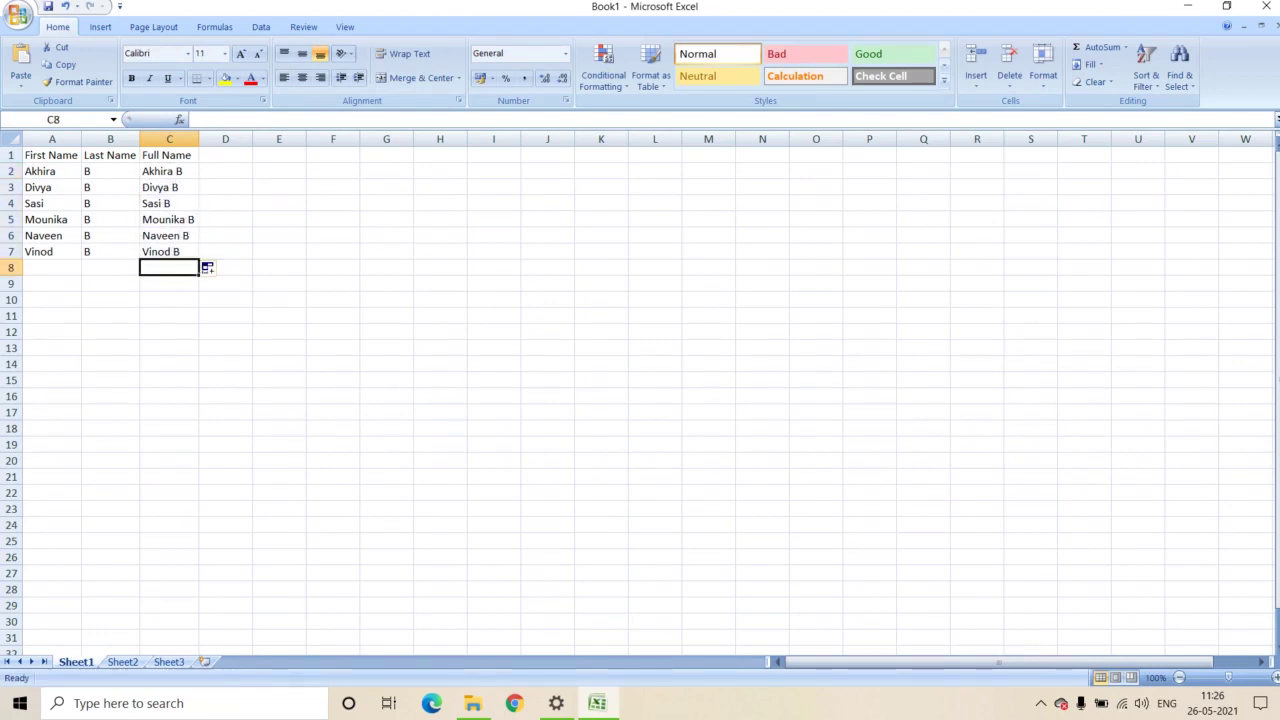